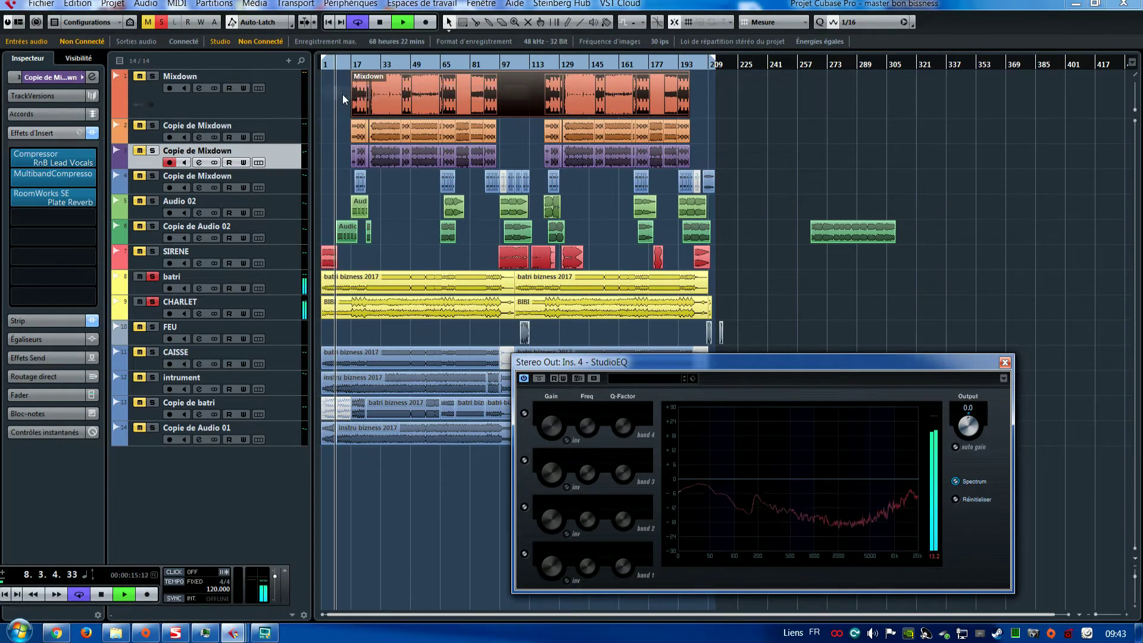
Reposition the StudioEQ window over the mixer and raise the Stereo Out fader to -6.03 dB.
drag(804, 364, 574, 77)
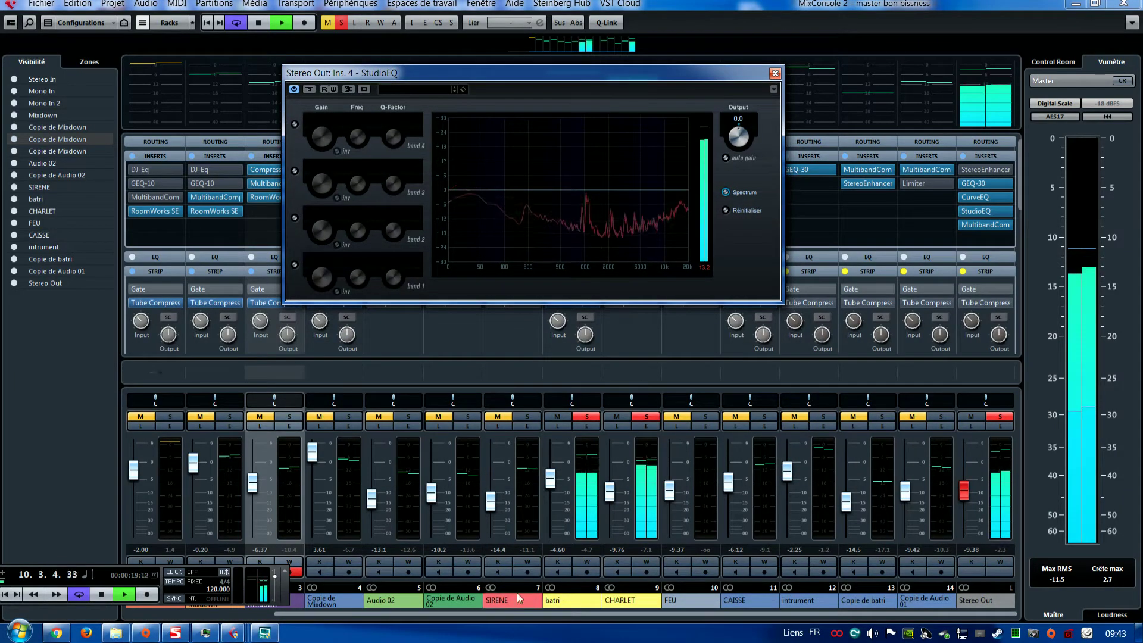
click(512, 614)
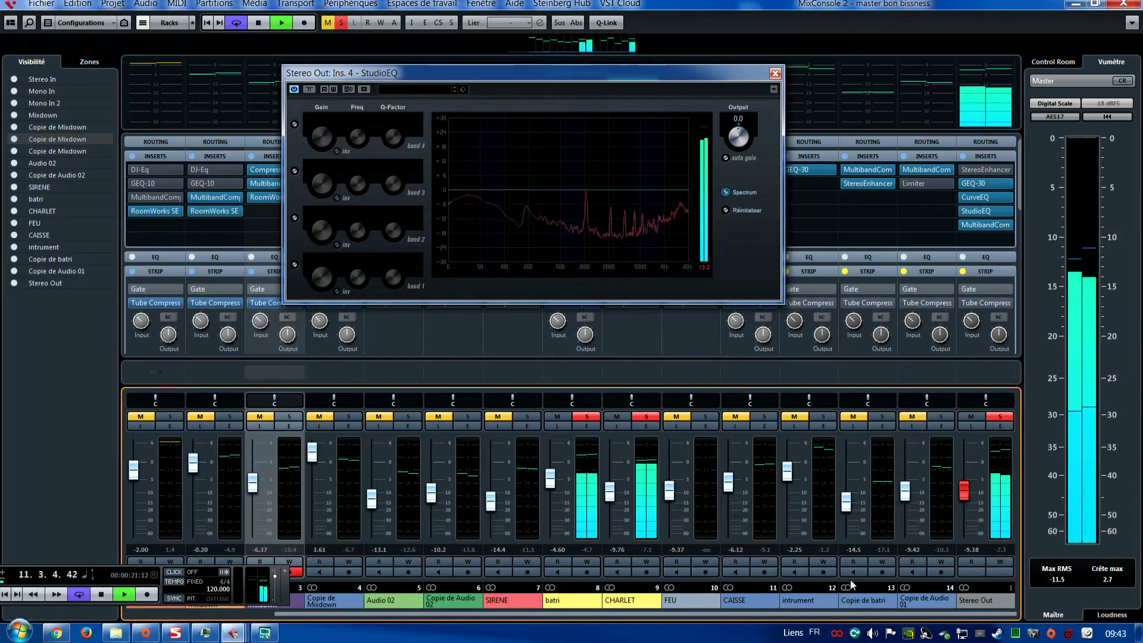
drag(966, 489, 967, 488)
scroll(967, 493, up, 7)
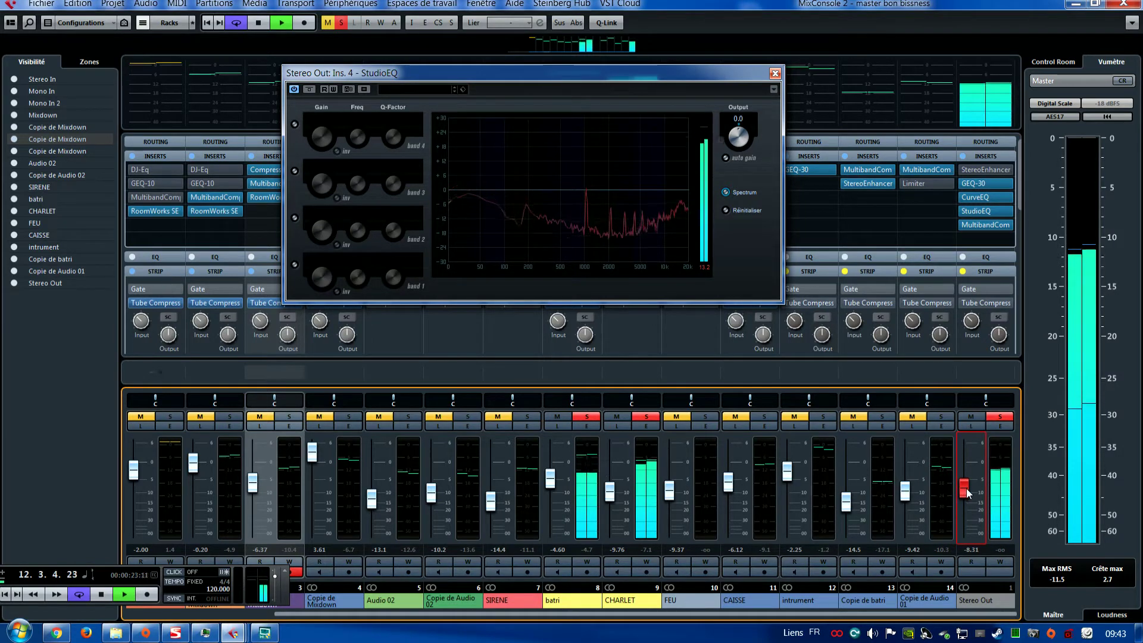
scroll(966, 489, up, 4)
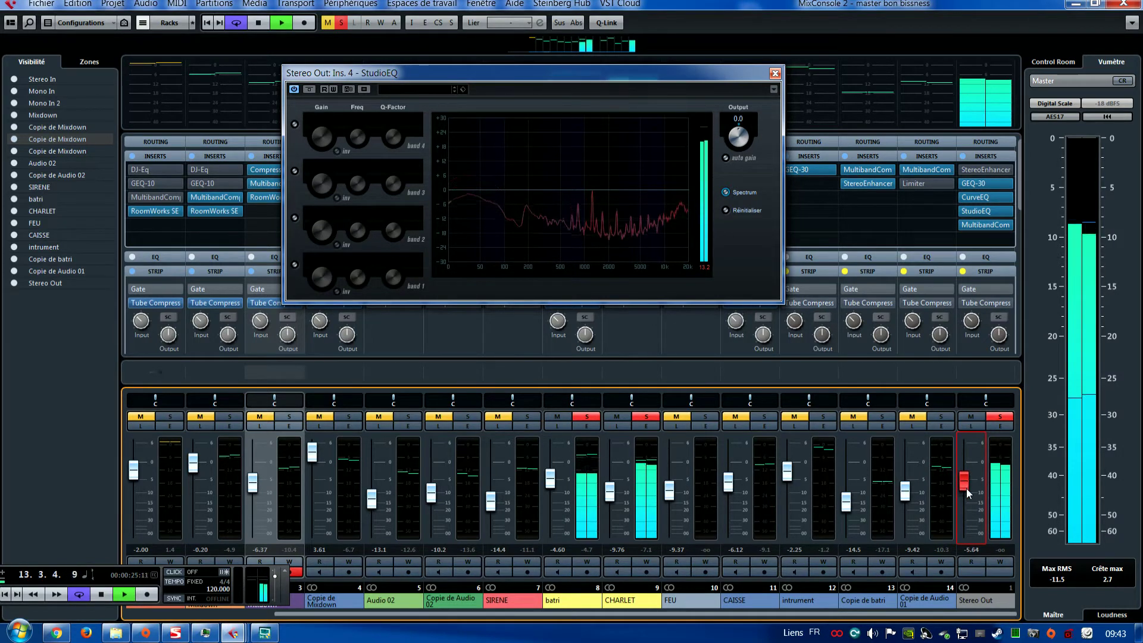
scroll(966, 493, down, 1)
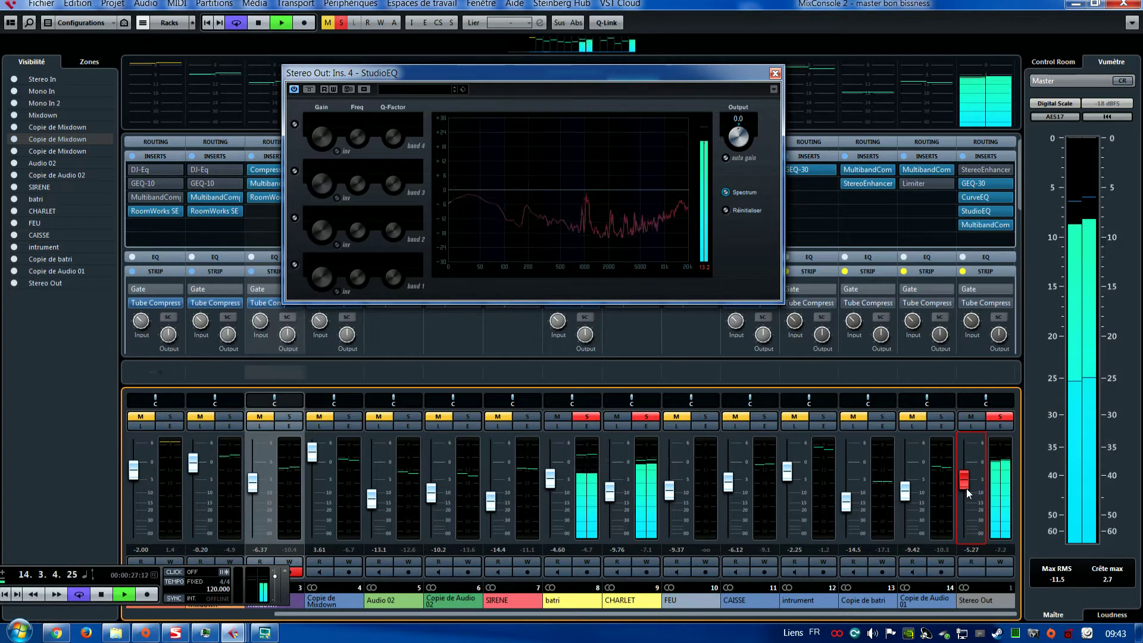
scroll(967, 488, down, 1)
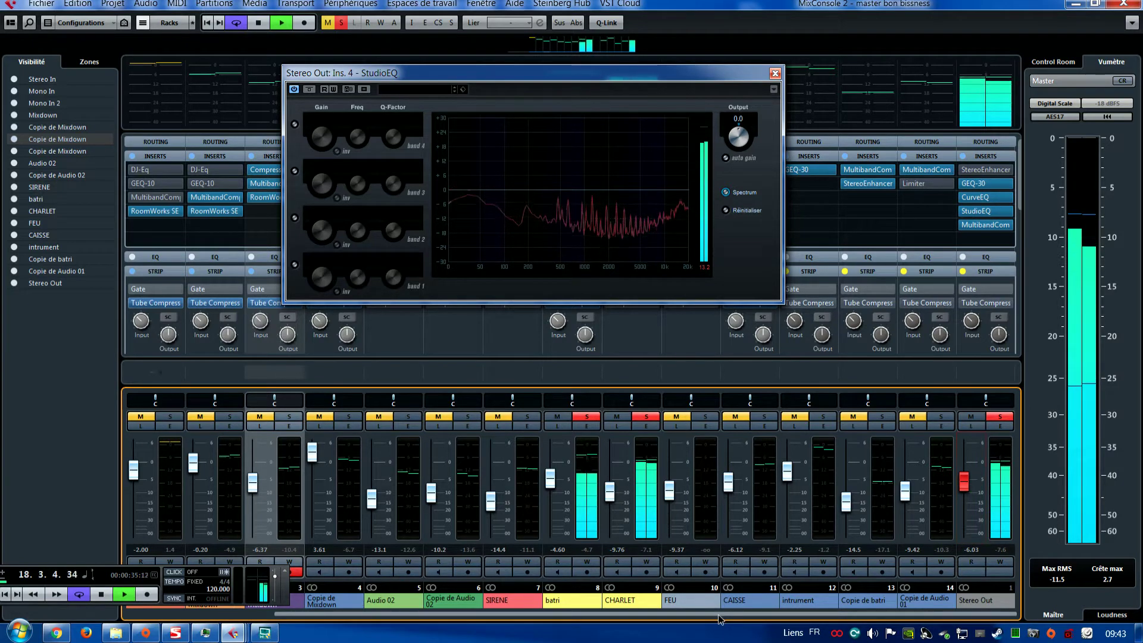
Solo the Mixdown channel and lower its fader to -9.79 dB.
drag(719, 617, 527, 618)
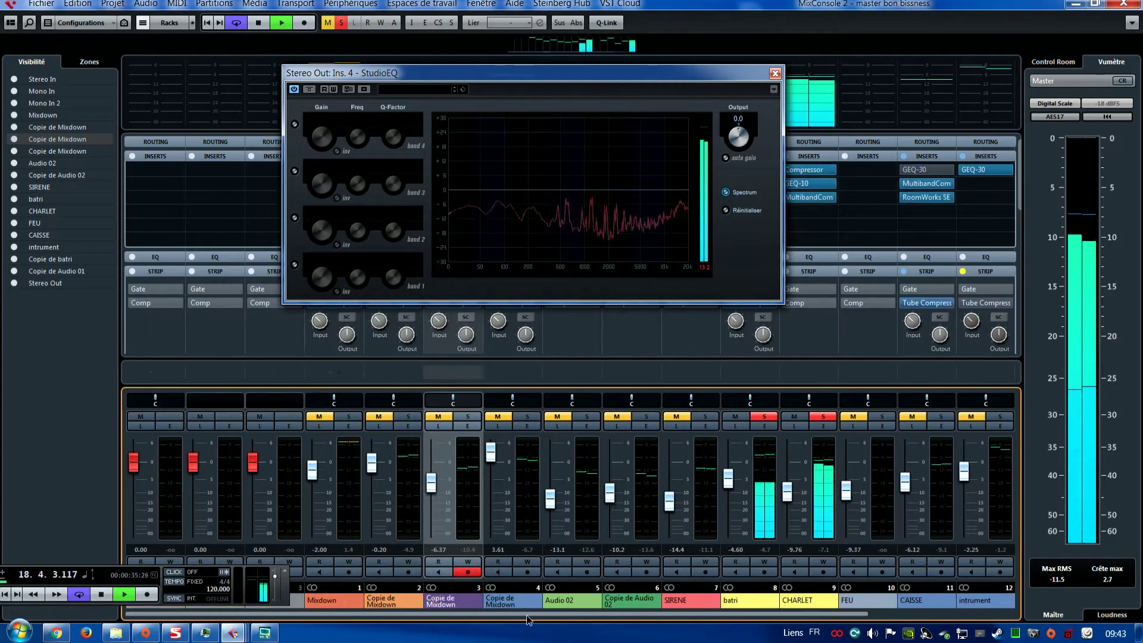
click(345, 416)
drag(313, 471, 315, 476)
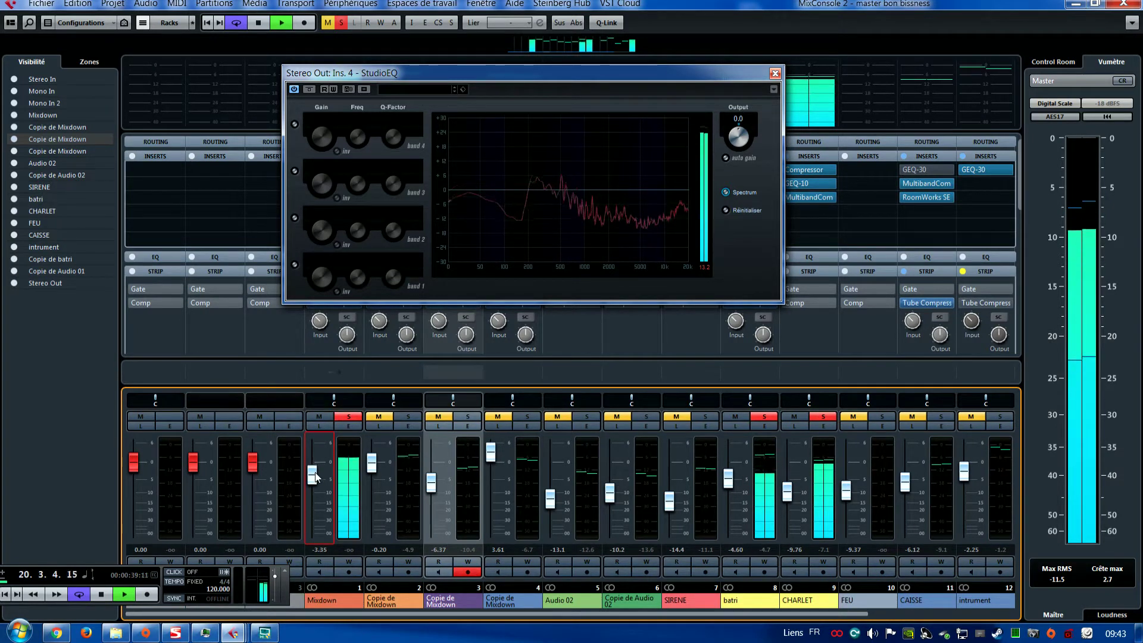
scroll(316, 478, down, 2)
scroll(315, 476, down, 4)
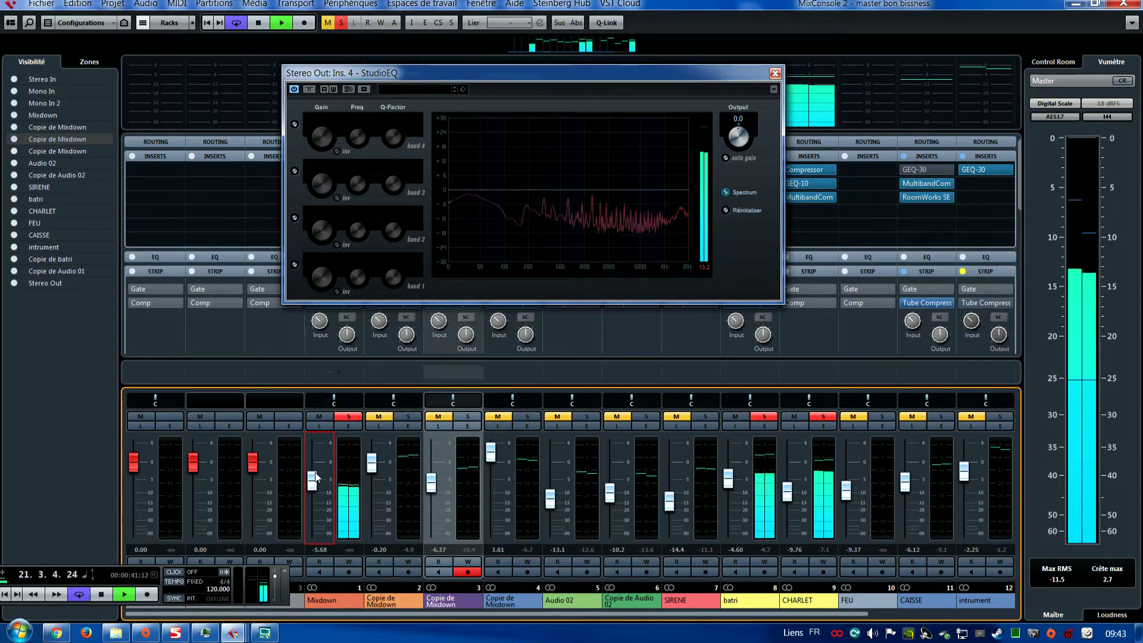
scroll(316, 476, down, 5)
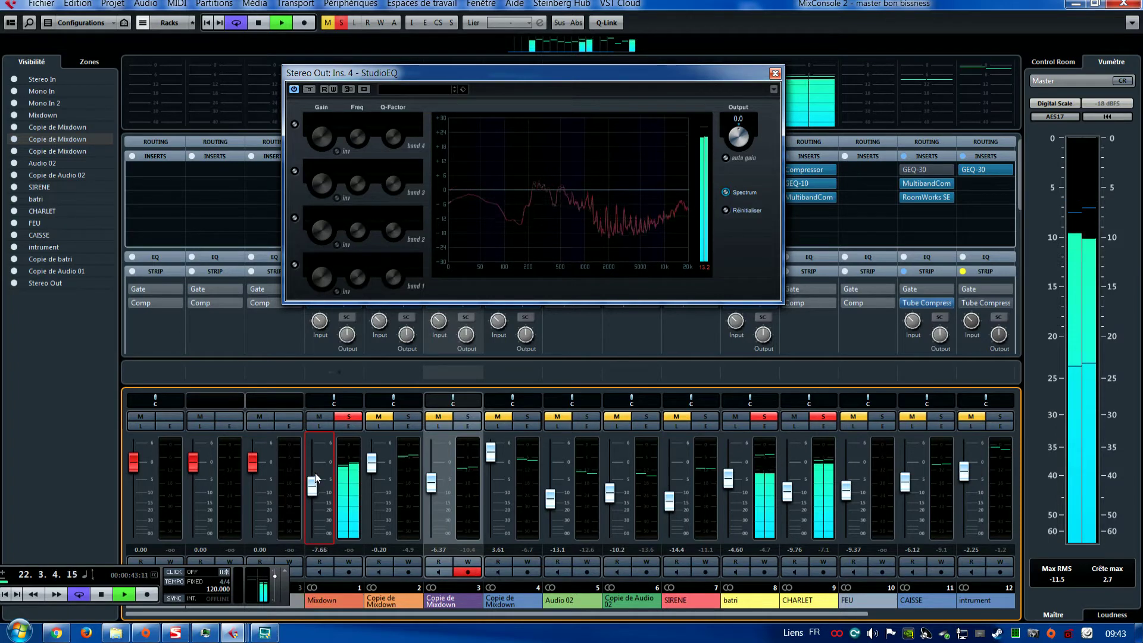
scroll(316, 472, down, 1)
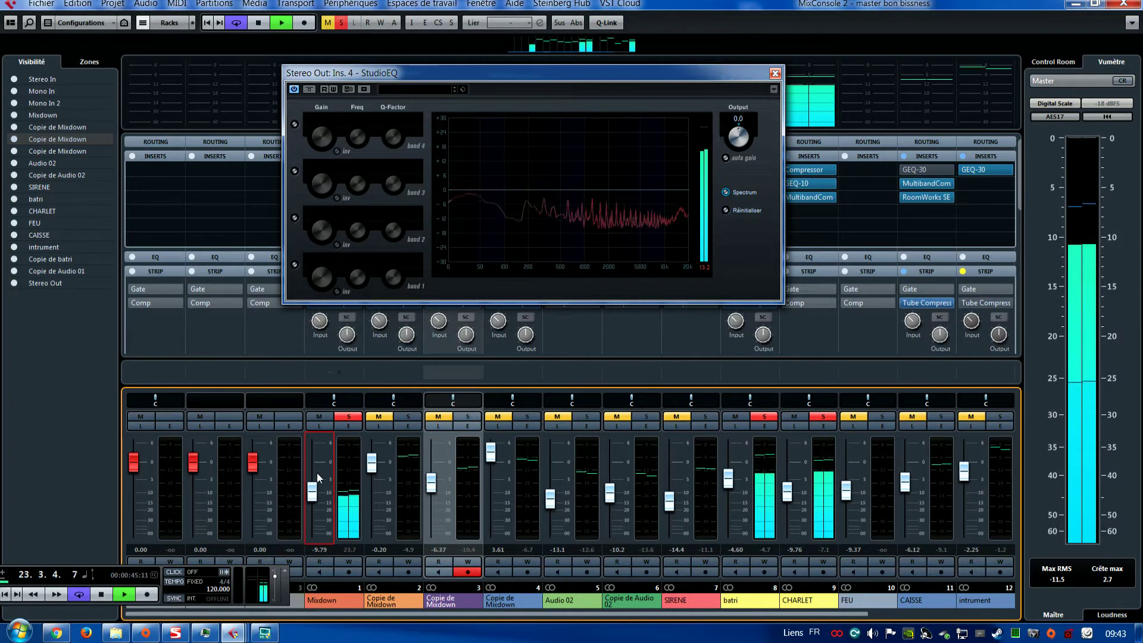
Solo the orange Copie de Mixdown channel and lower its fader to -5.68 dB.
click(408, 417)
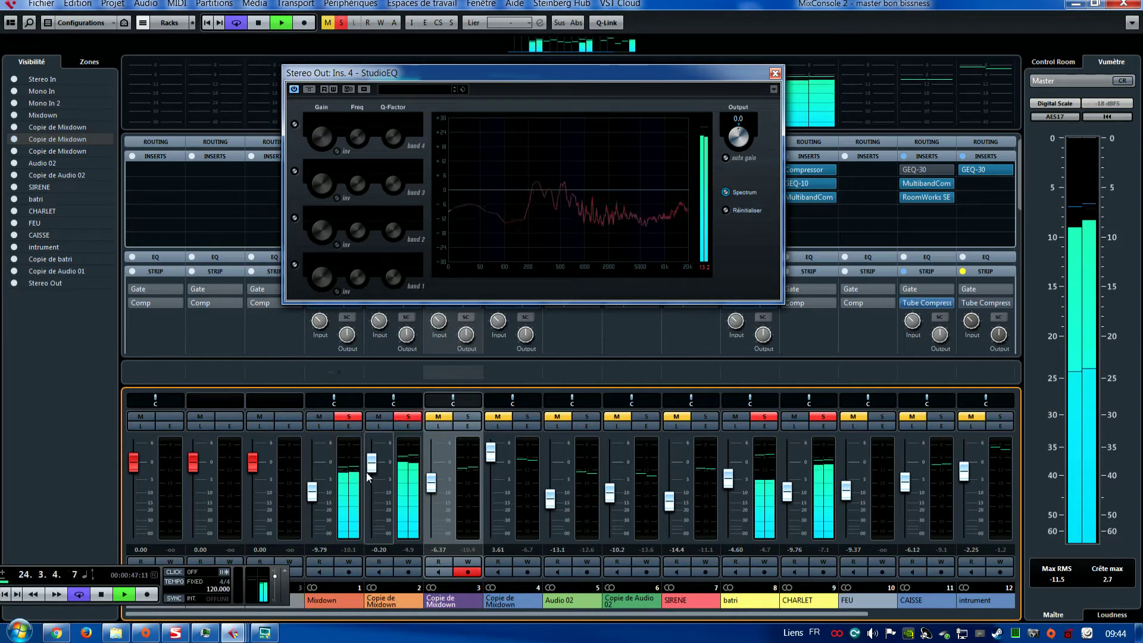
scroll(369, 470, down, 2)
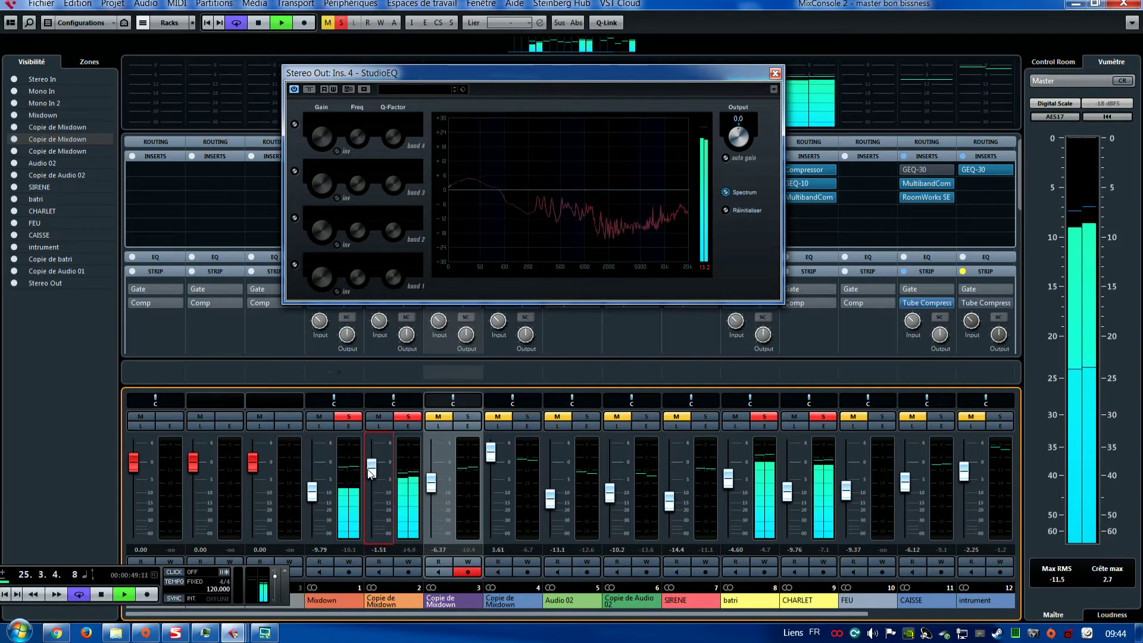
scroll(370, 472, down, 2)
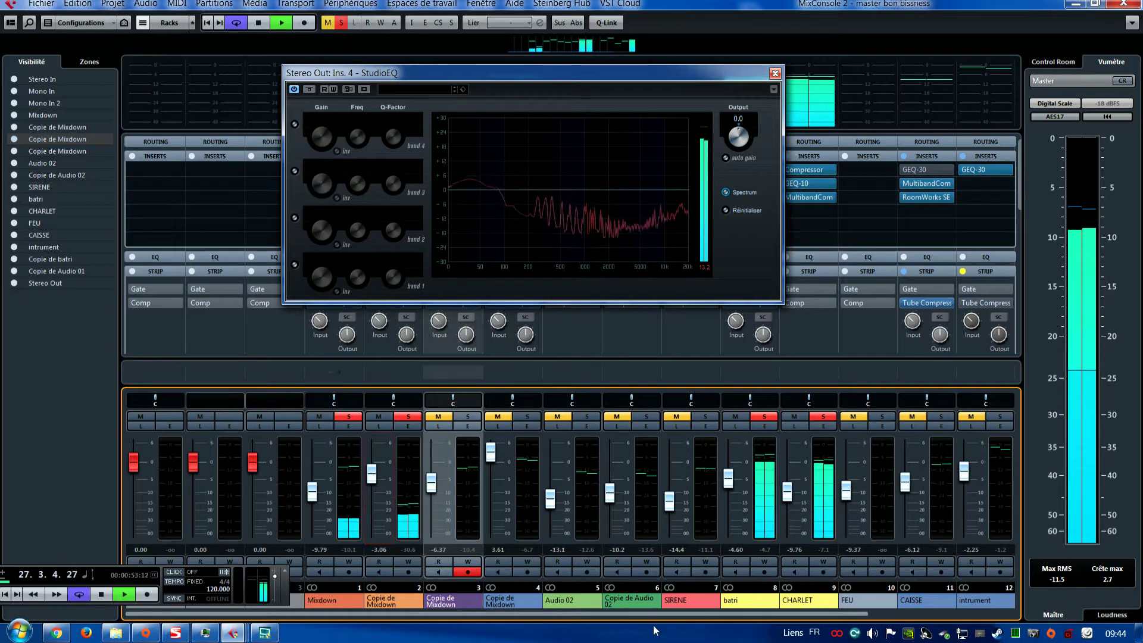
drag(747, 613, 950, 619)
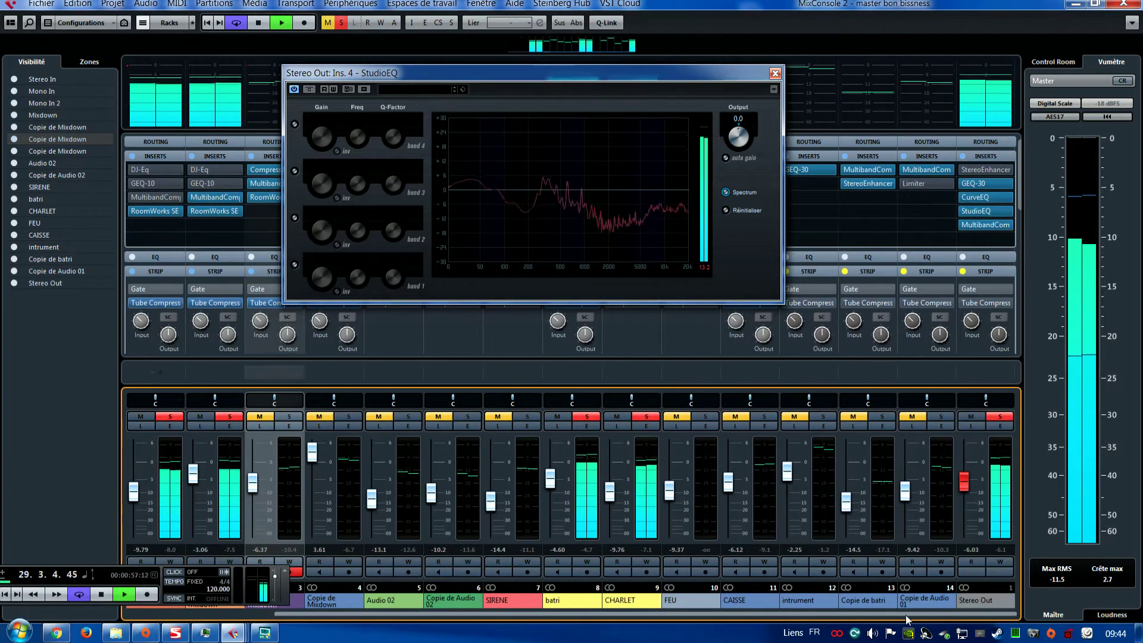
scroll(192, 482, down, 1)
scroll(193, 486, down, 3)
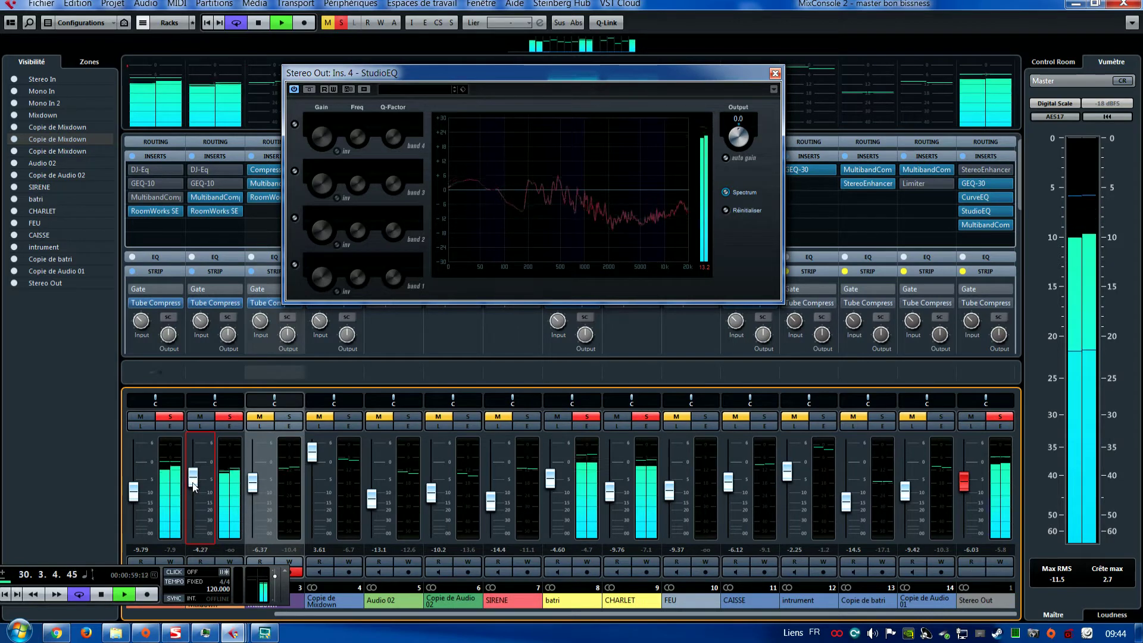
scroll(143, 502, down, 3)
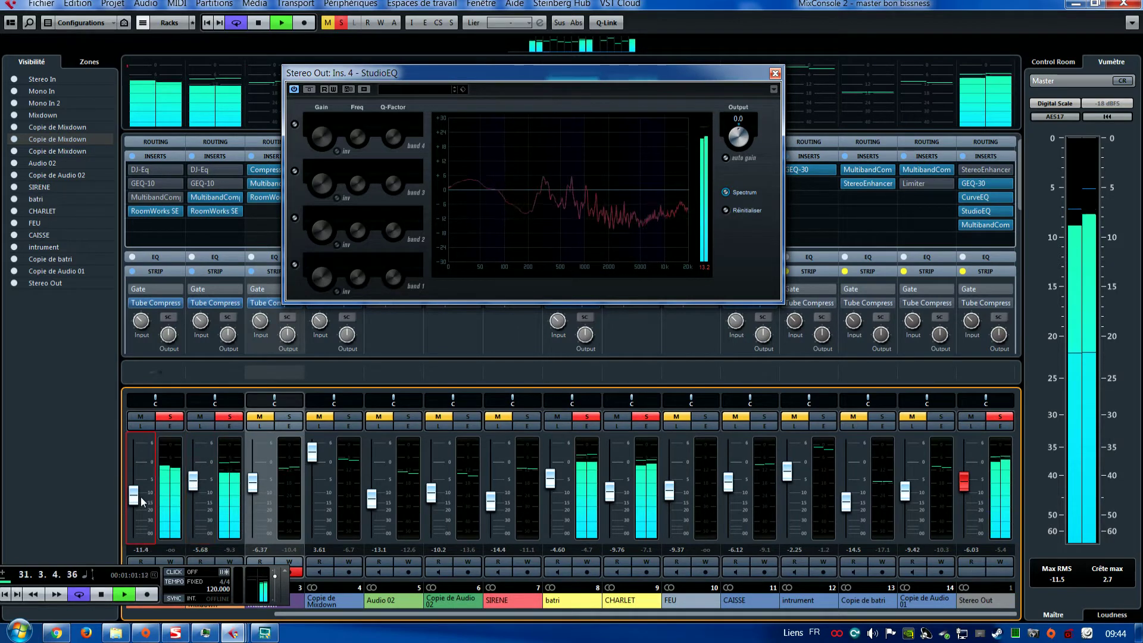
Lower the Mixdown channel's fader to -33.2 dB.
scroll(143, 502, down, 2)
scroll(142, 502, down, 2)
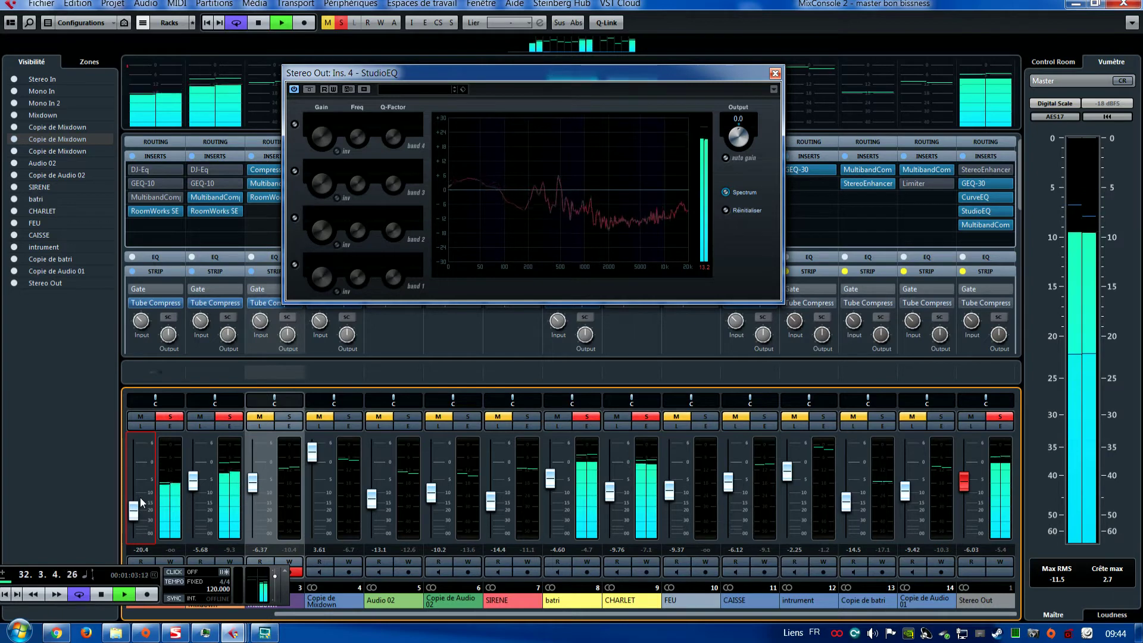
scroll(143, 502, down, 1)
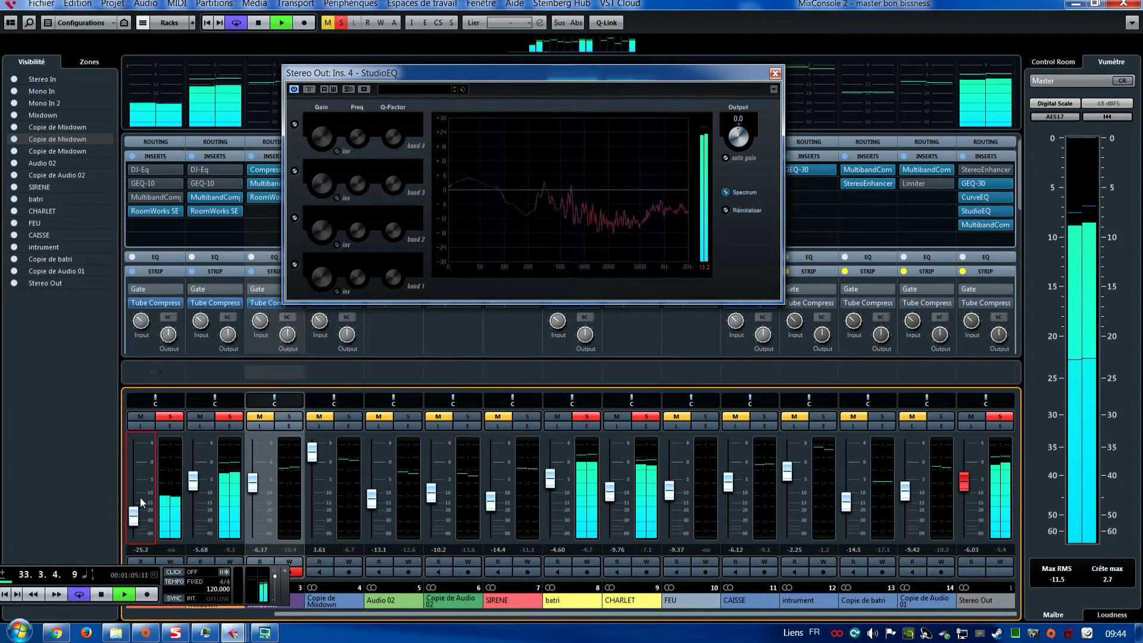
scroll(140, 498, down, 2)
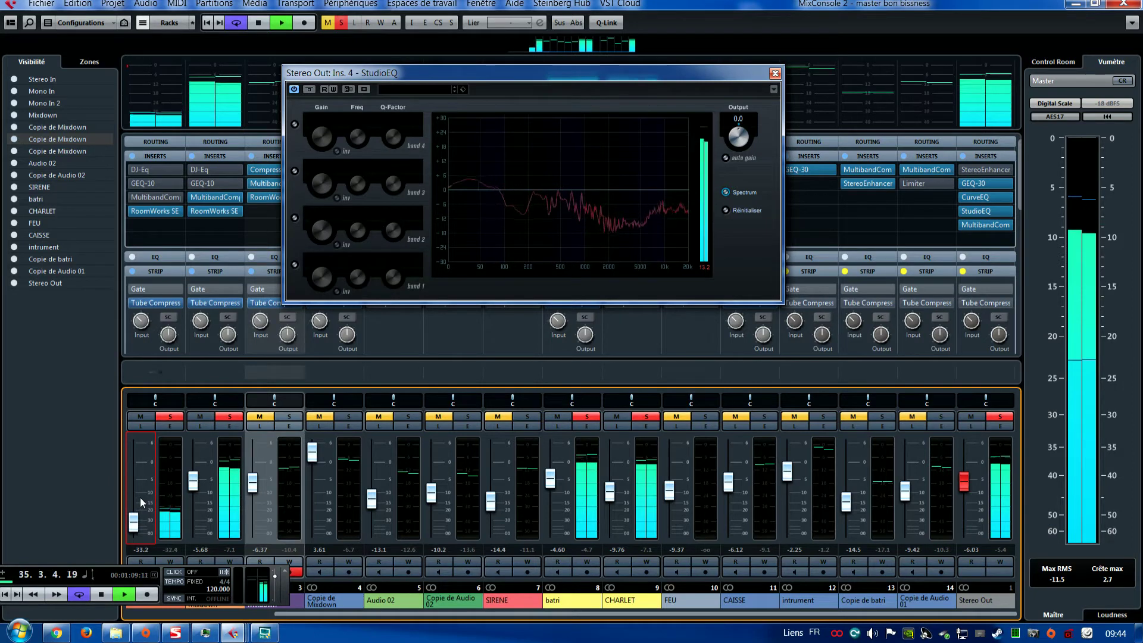
Lower the orange Copie de Mixdown fader to -6.68 dB and turn off its RoomWorks SE insert.
scroll(141, 497, down, 2)
click(193, 482)
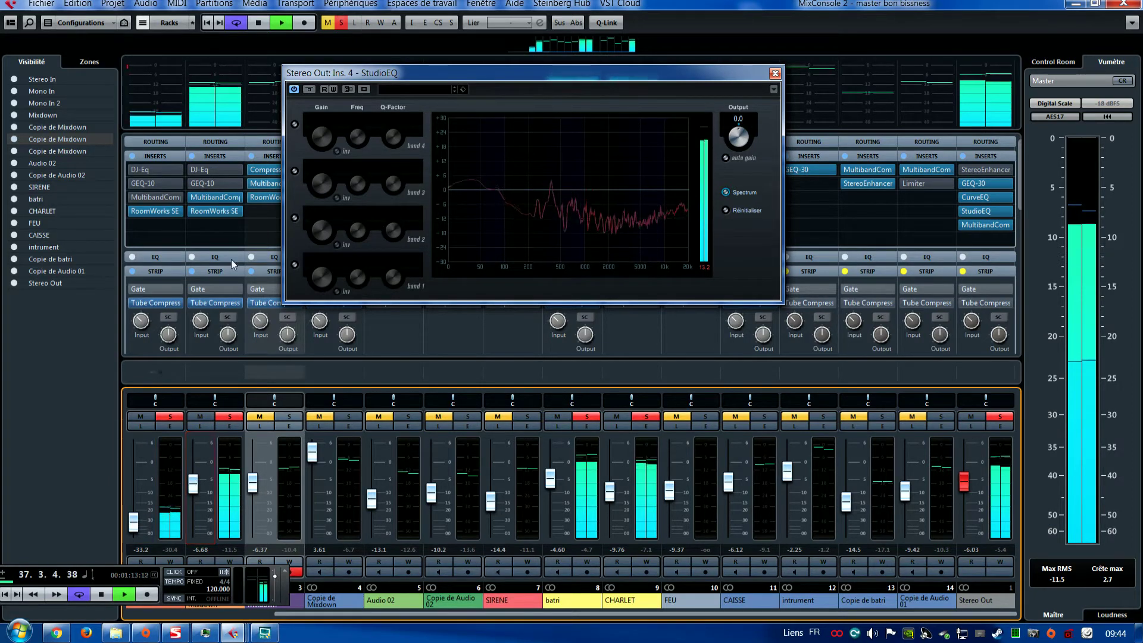
click(195, 213)
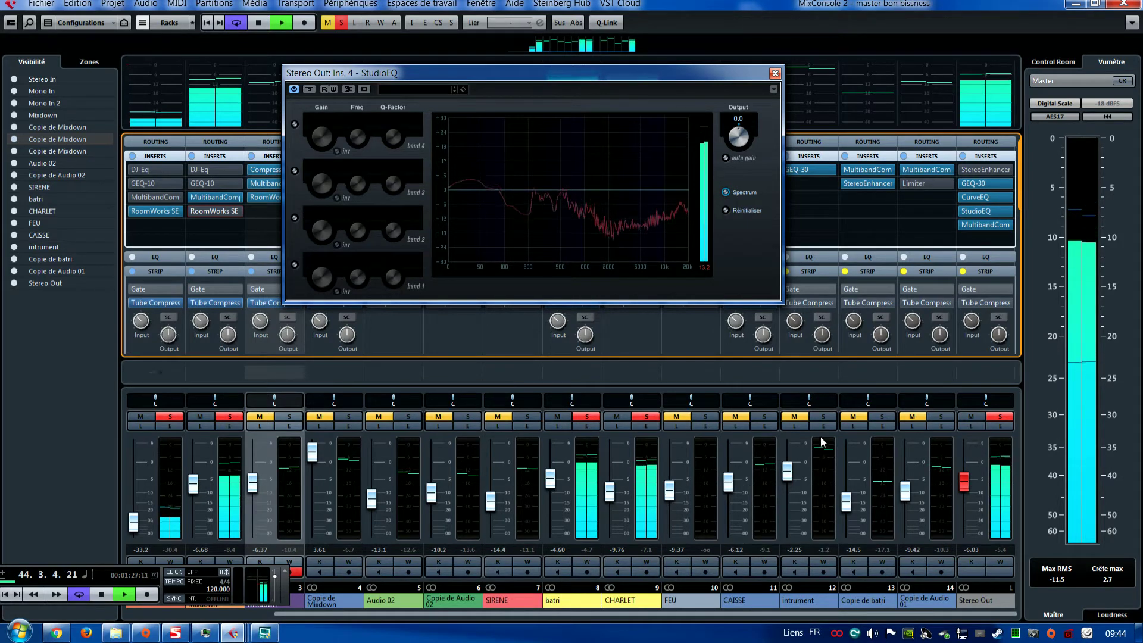
Solo the intrument channel and lower its fader to -7.32 dB.
click(824, 416)
drag(788, 470, 792, 476)
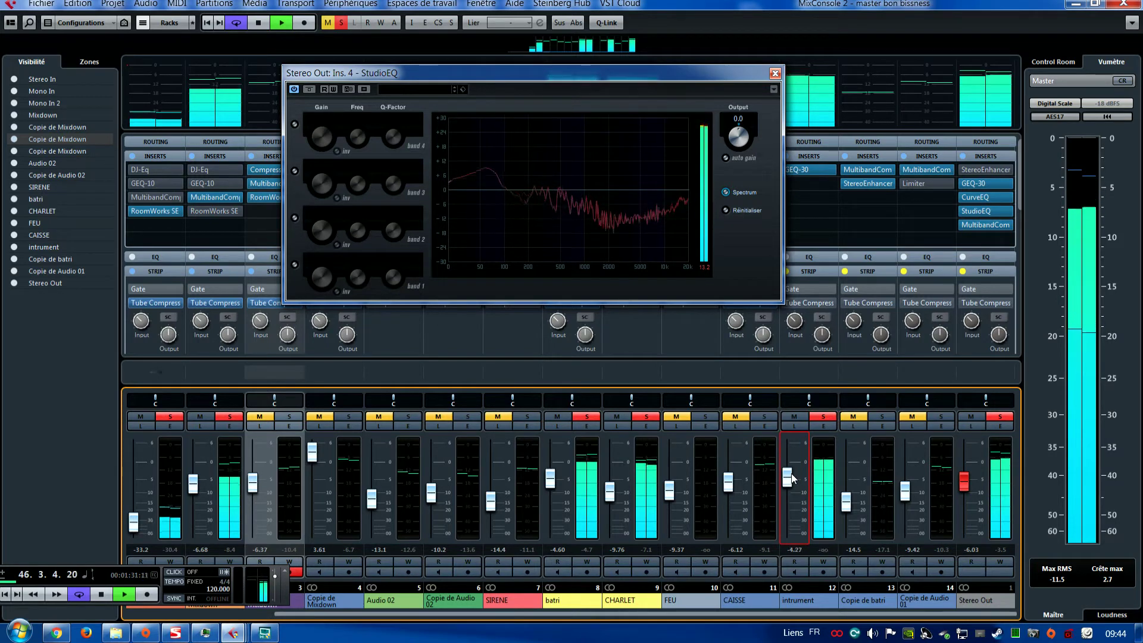
scroll(792, 479, down, 3)
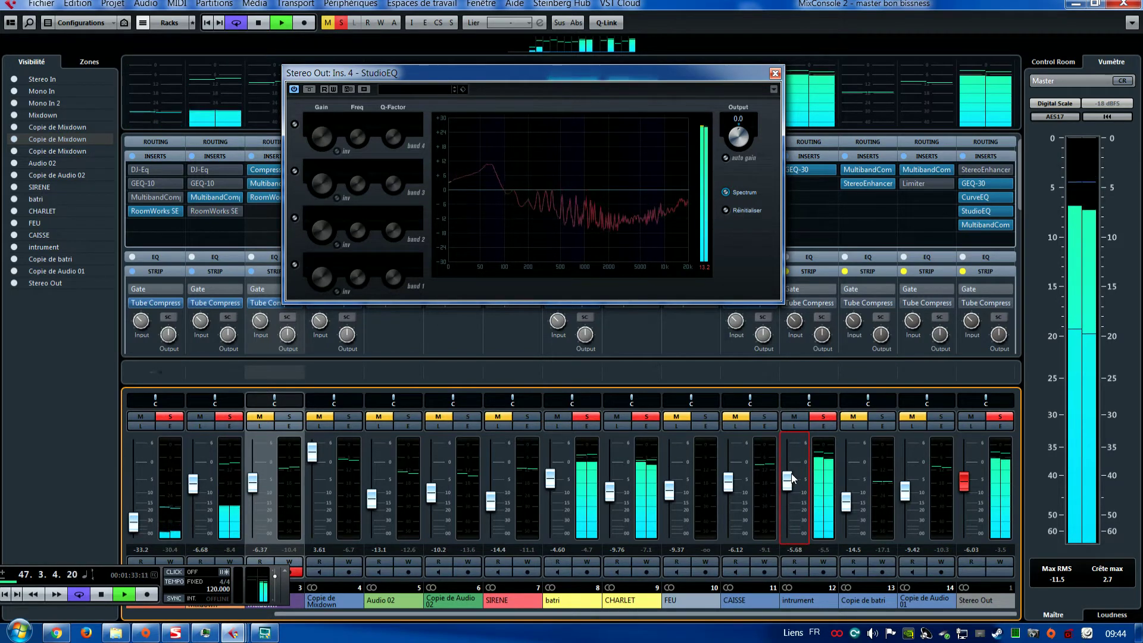
scroll(792, 478, down, 1)
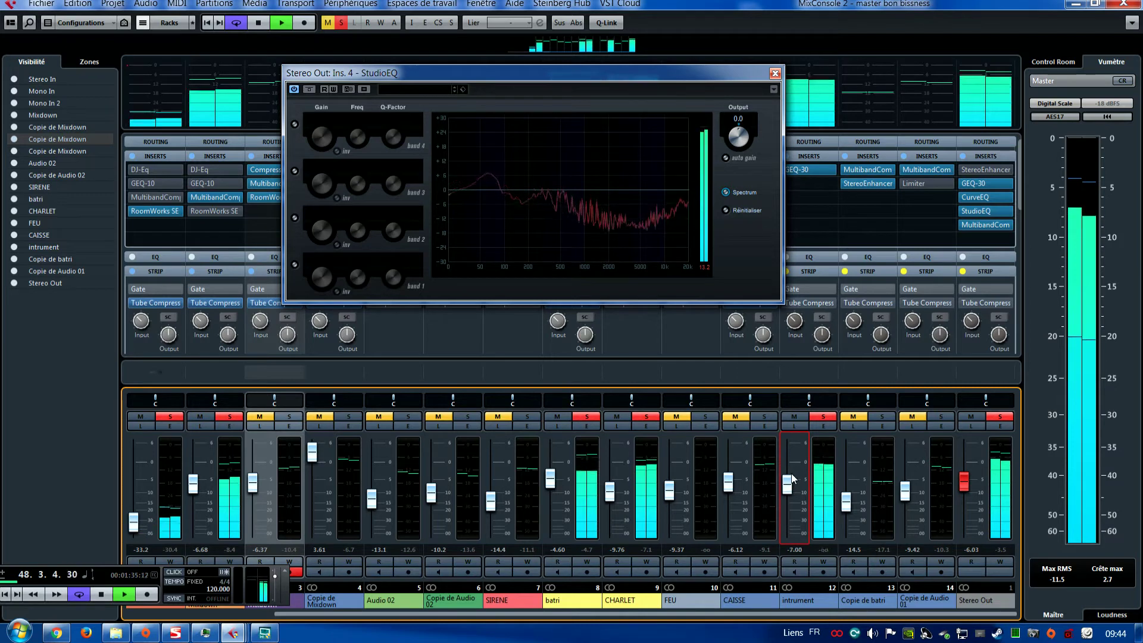
scroll(792, 478, down, 1)
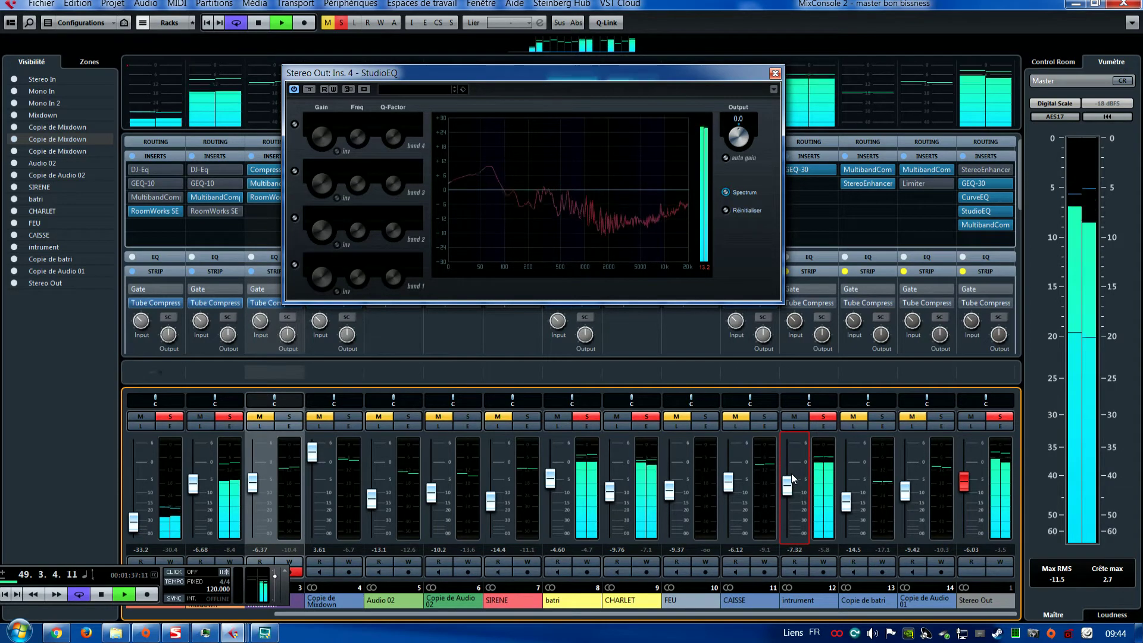
Raise the Mixdown channel's fader to -5.31 dB.
scroll(135, 521, up, 5)
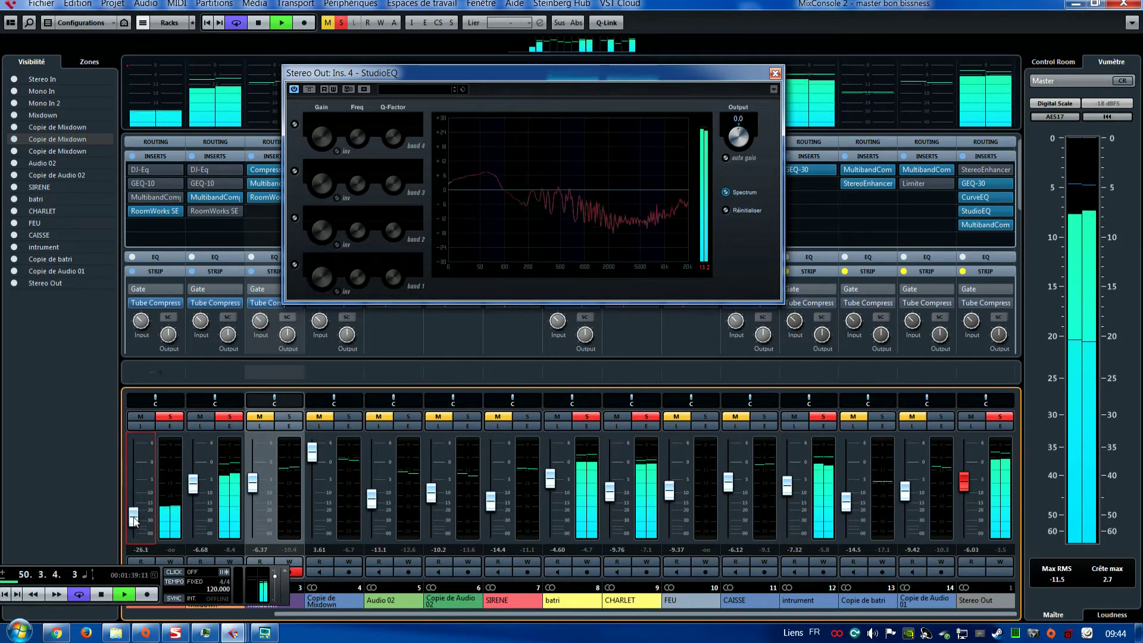
scroll(133, 517, up, 5)
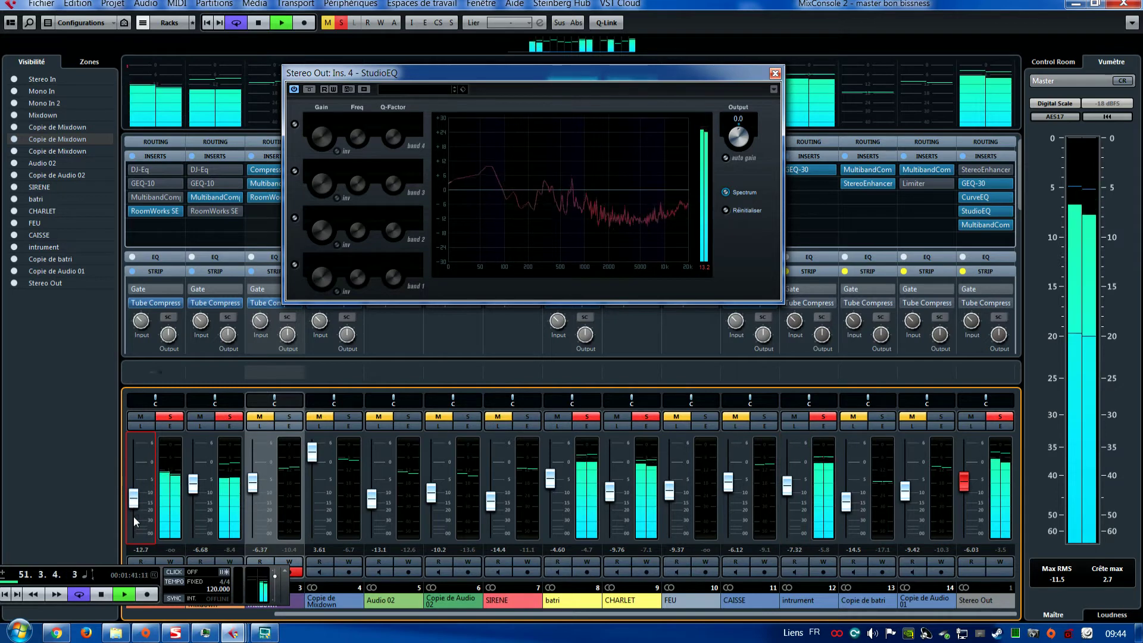
scroll(134, 516, up, 2)
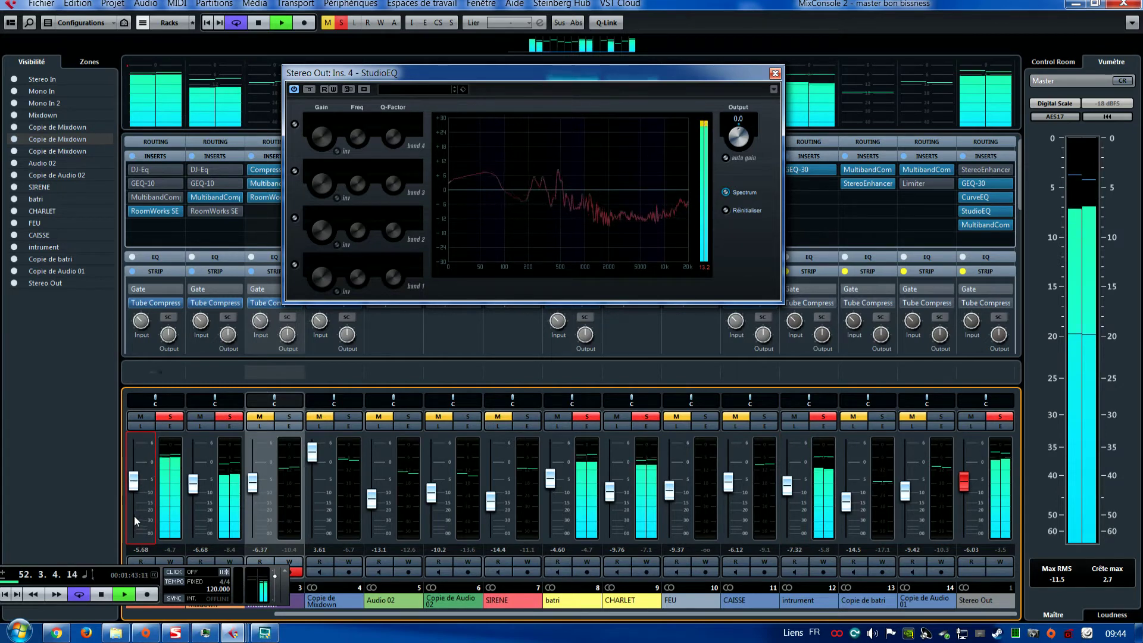
scroll(134, 521, up, 1)
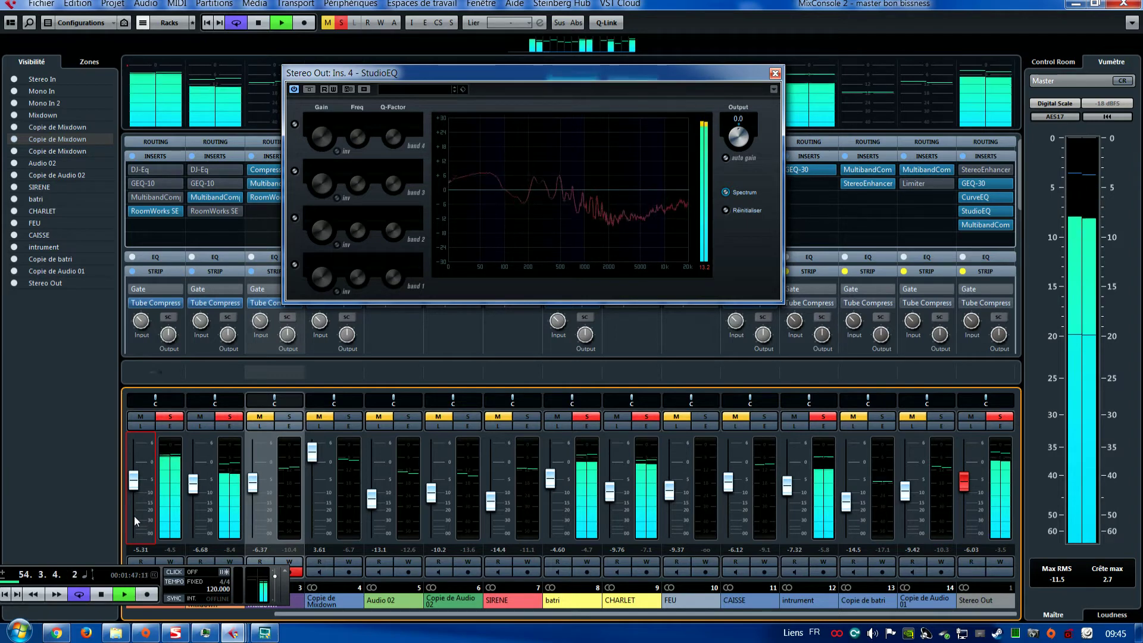
Shift the StudioEQ window aside, turn off the intrument channel's GEQ-30 insert and set its fader to -3.65 dB.
drag(690, 77, 619, 77)
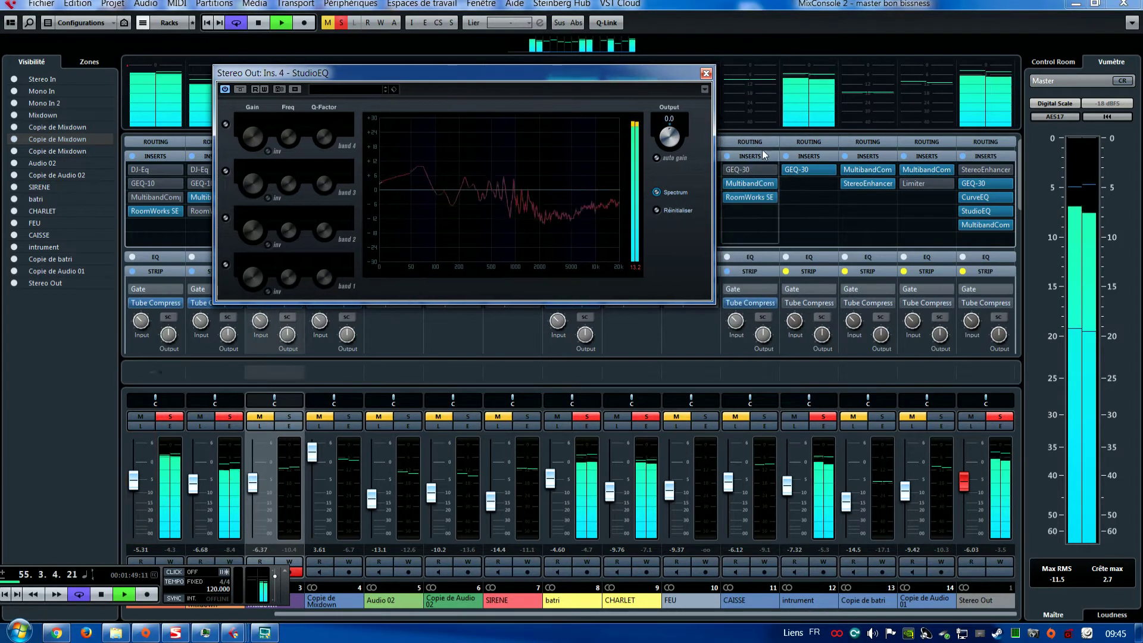
click(785, 170)
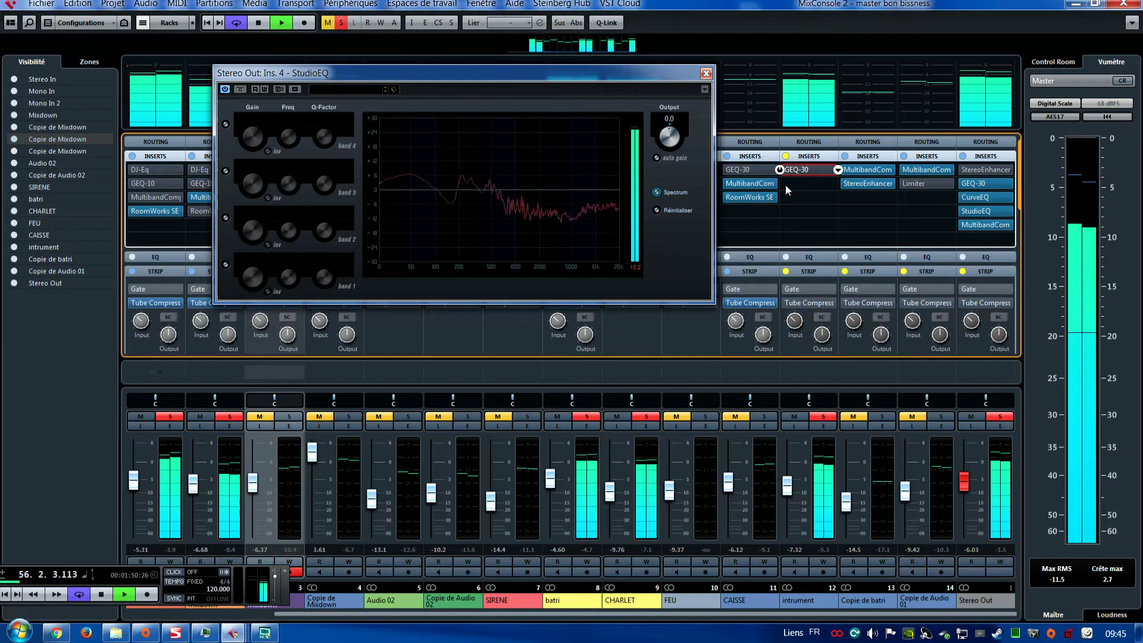
click(787, 479)
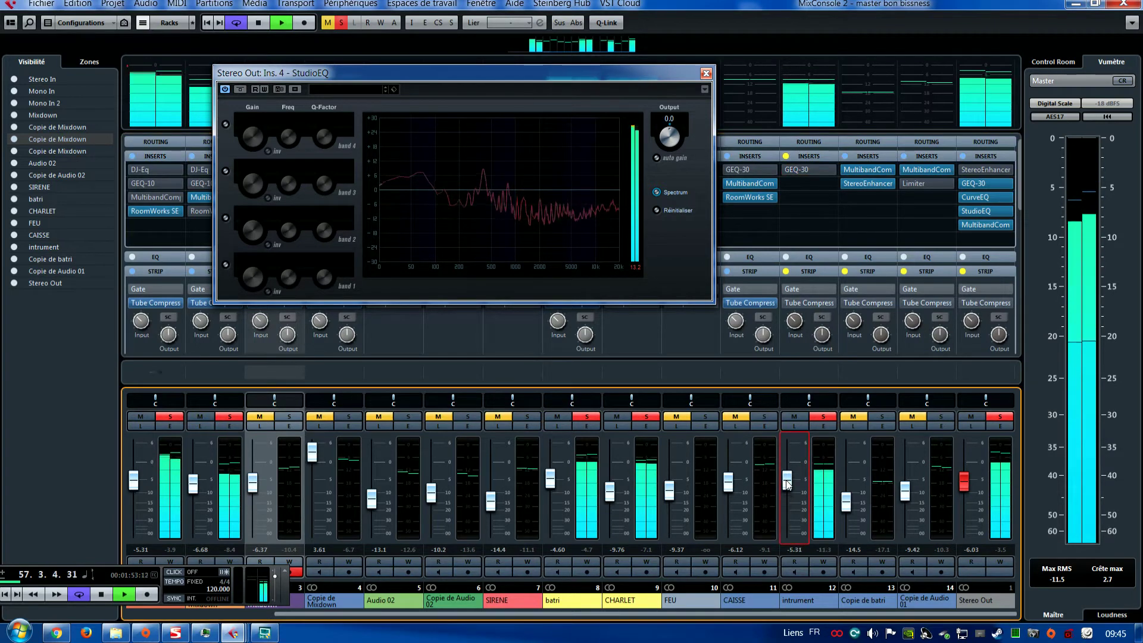
scroll(786, 483, up, 2)
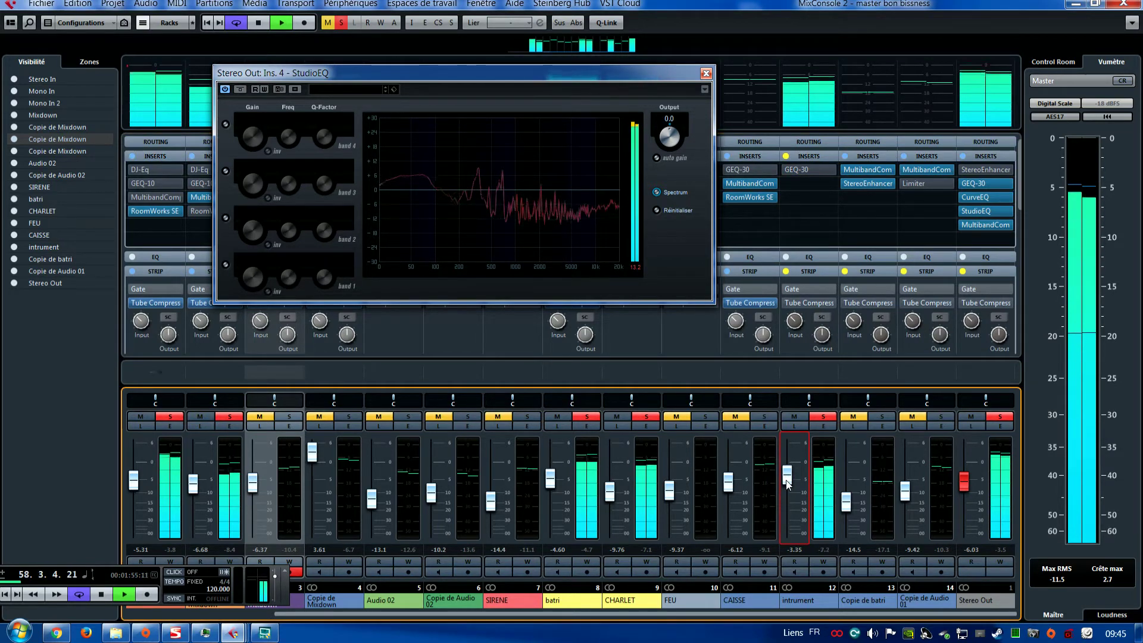
scroll(786, 480, down, 1)
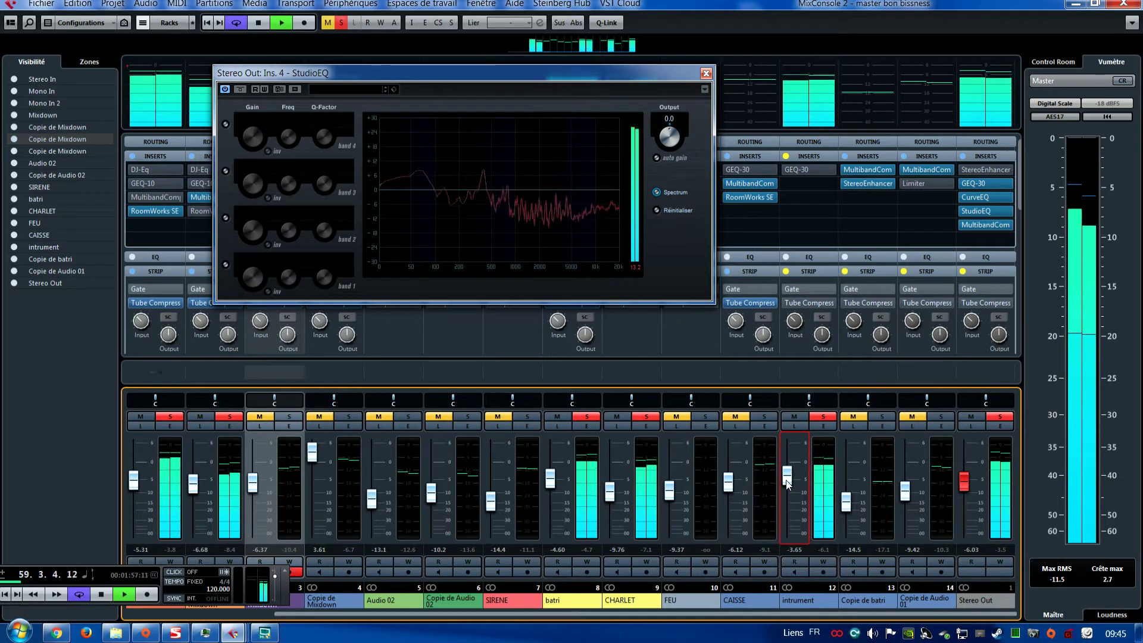
Compare the intrument channel with its GEQ-30 insert switched on and off, leaving the insert off.
click(783, 170)
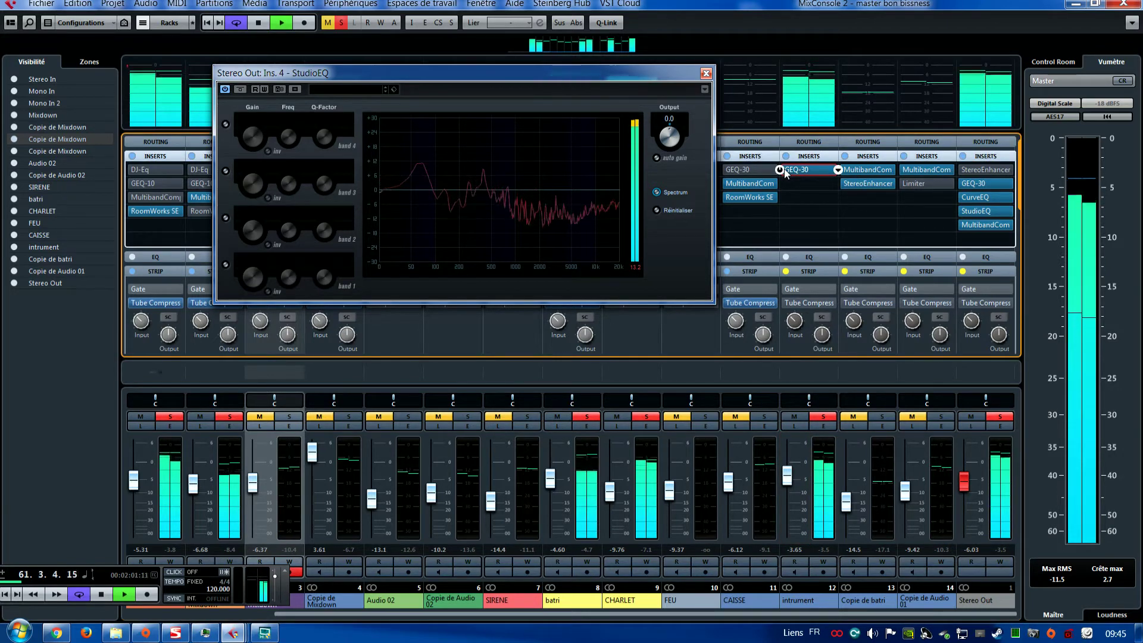
click(784, 171)
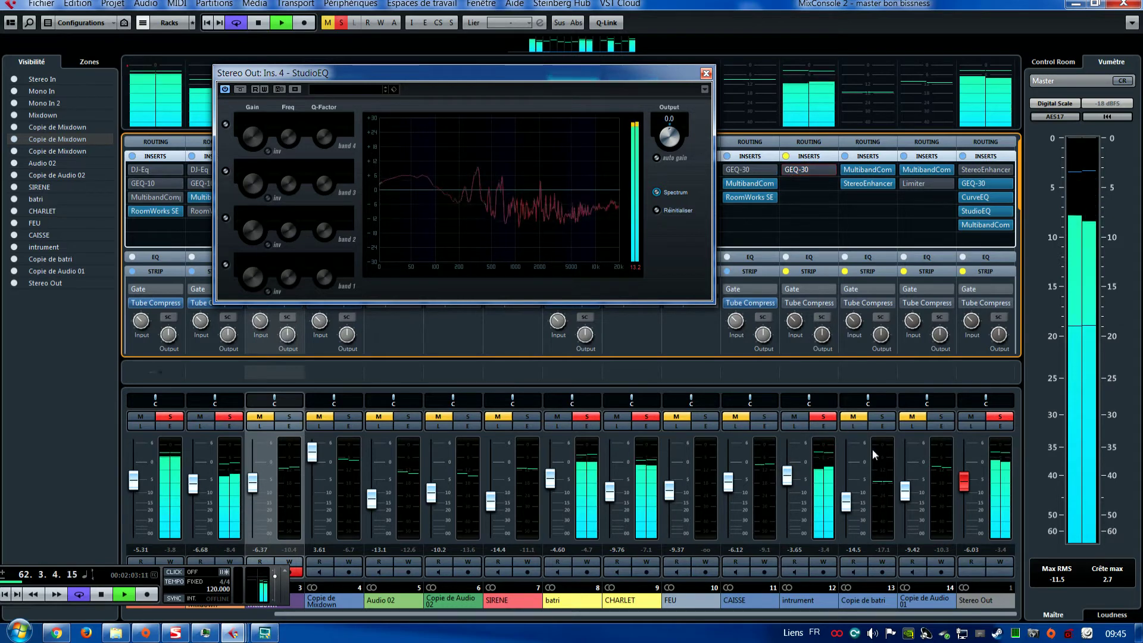
Audition the Copie de batri and CAISSE channels in the mix by soloing them, and return both to muted.
click(883, 419)
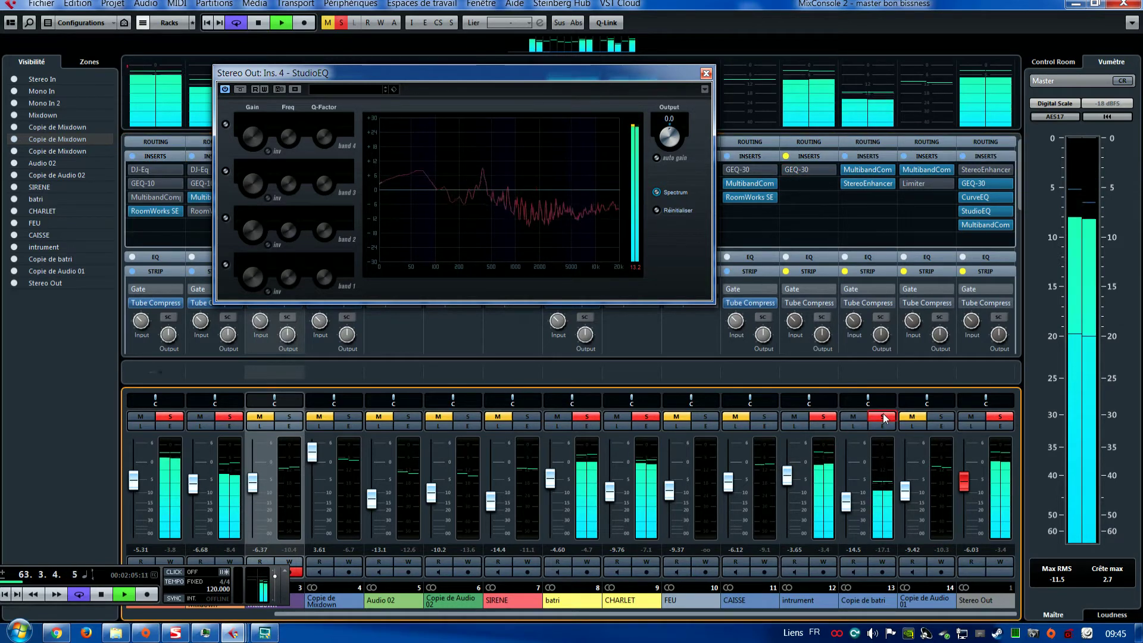
click(765, 419)
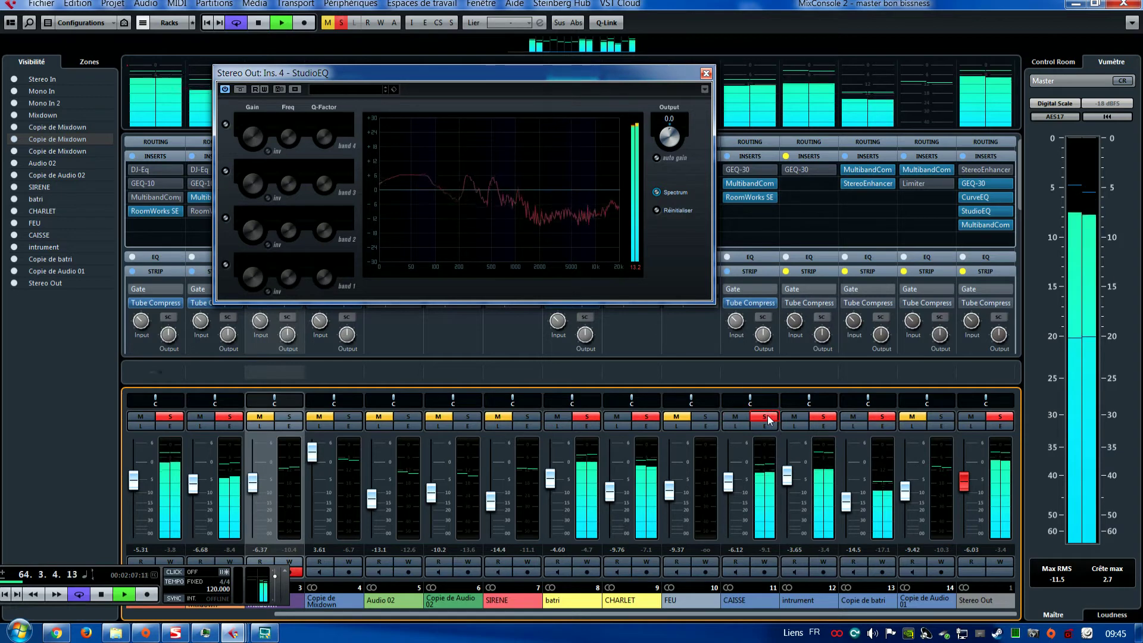
click(764, 419)
click(736, 417)
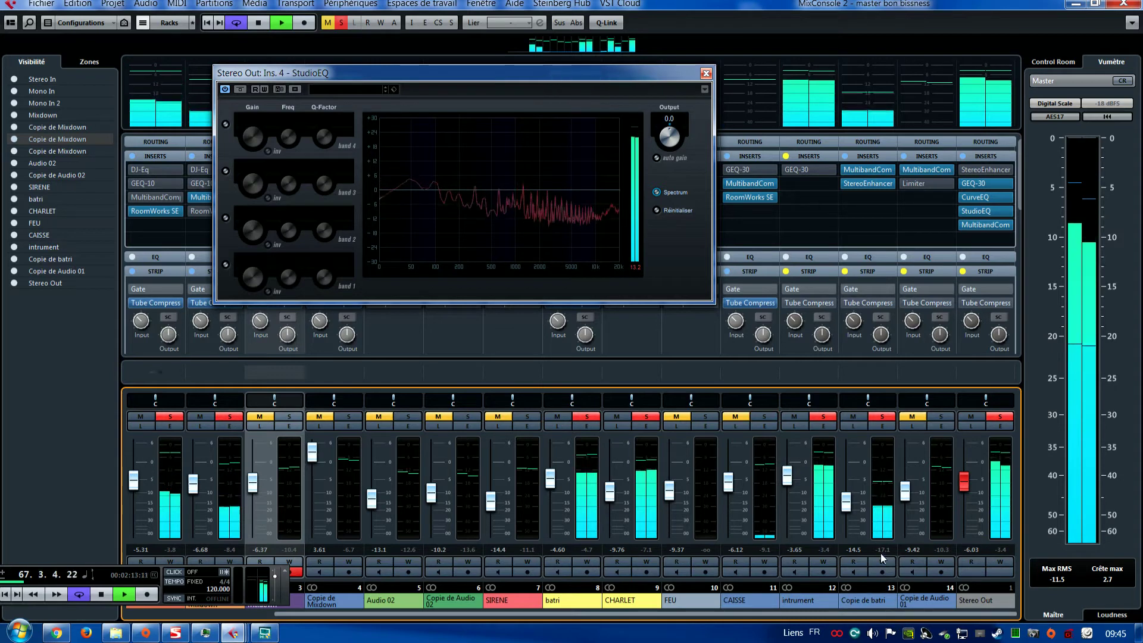
click(882, 416)
click(853, 416)
Audition the Copie de Audio 01 channel in the mix by soloing it, and return it to muted.
click(912, 417)
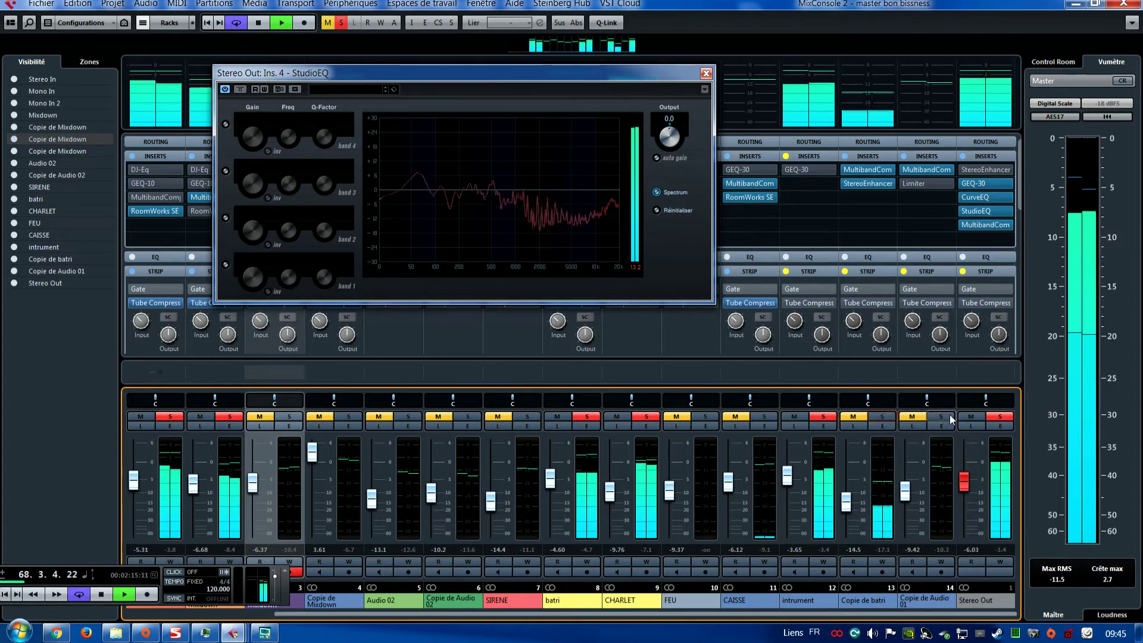
click(941, 417)
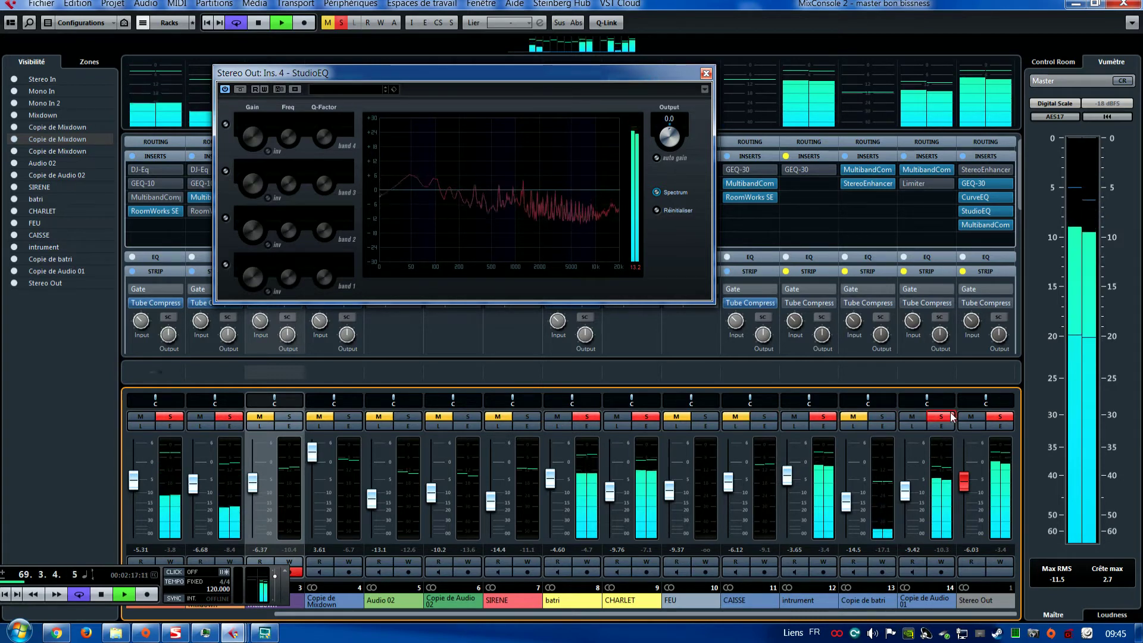
click(951, 418)
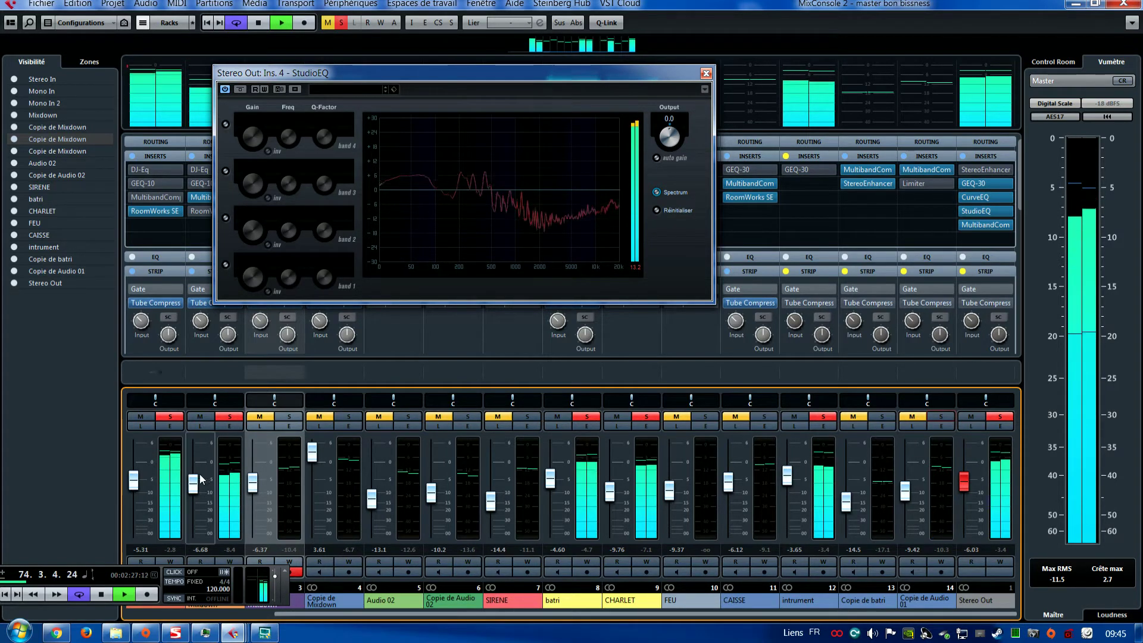
Raise the intrument channel's fader to 1.85 dB.
drag(791, 480, 791, 476)
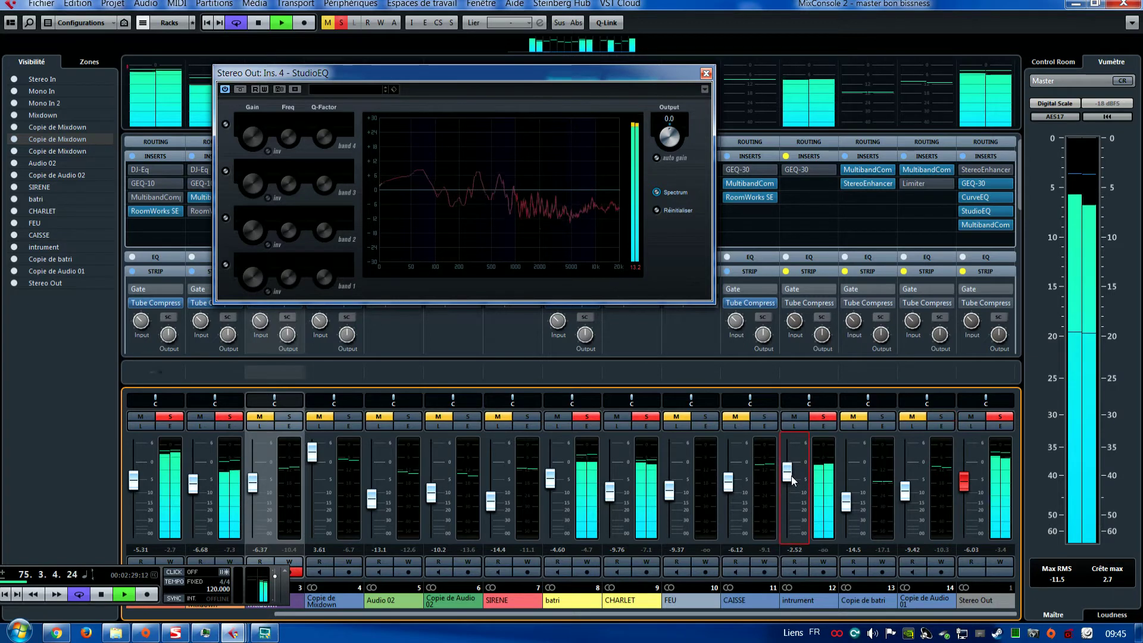
scroll(791, 480, up, 5)
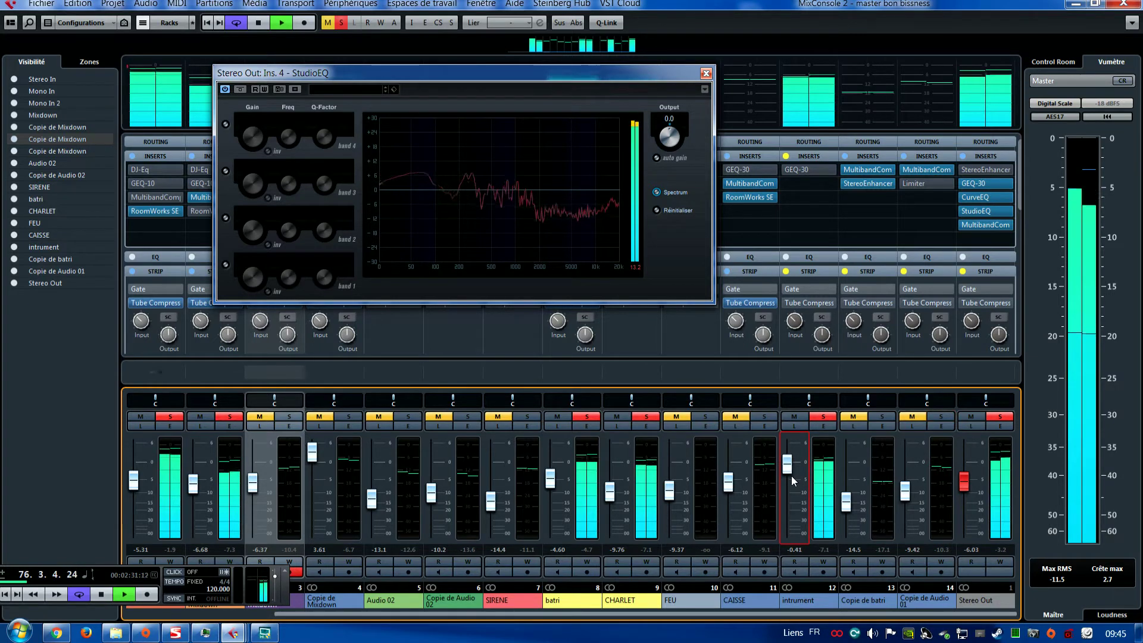
scroll(791, 476, up, 2)
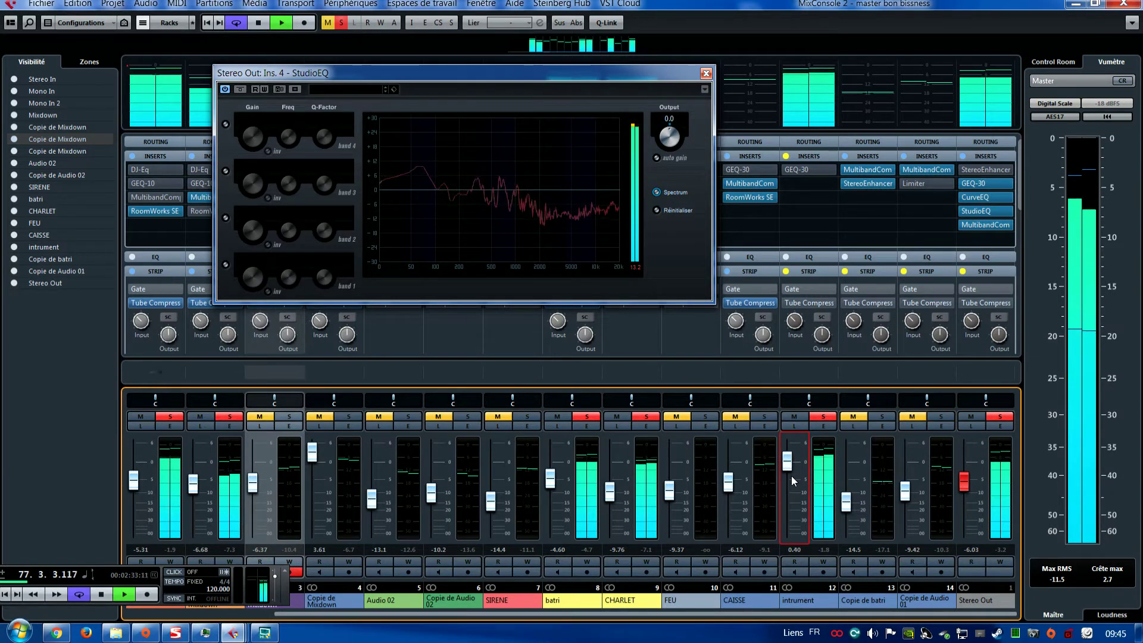
scroll(792, 477, up, 3)
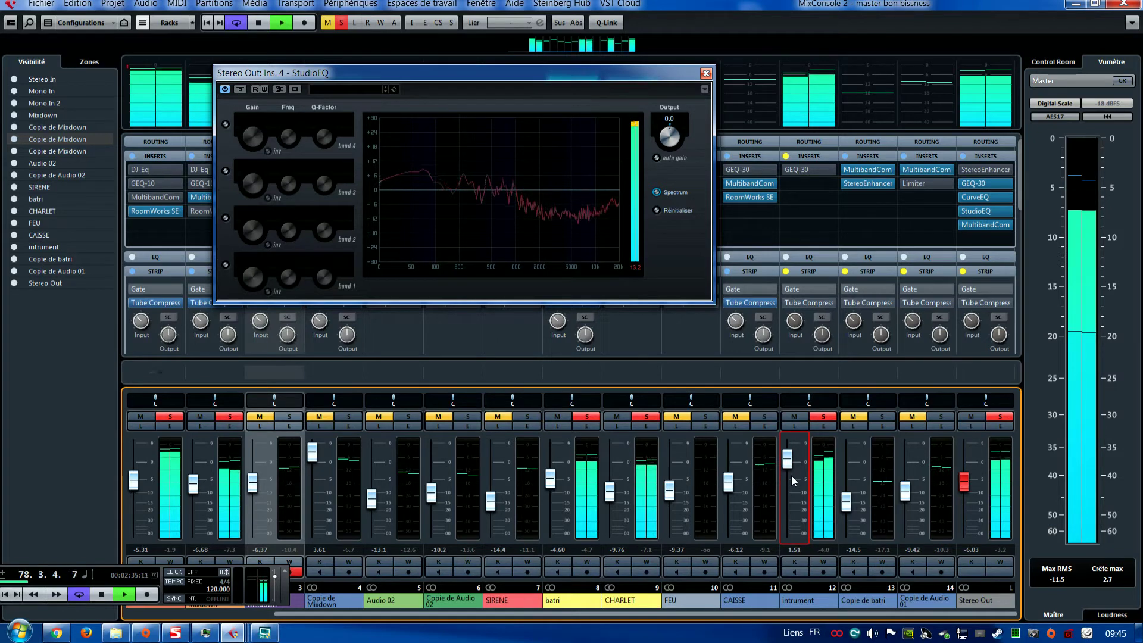
scroll(792, 477, up, 1)
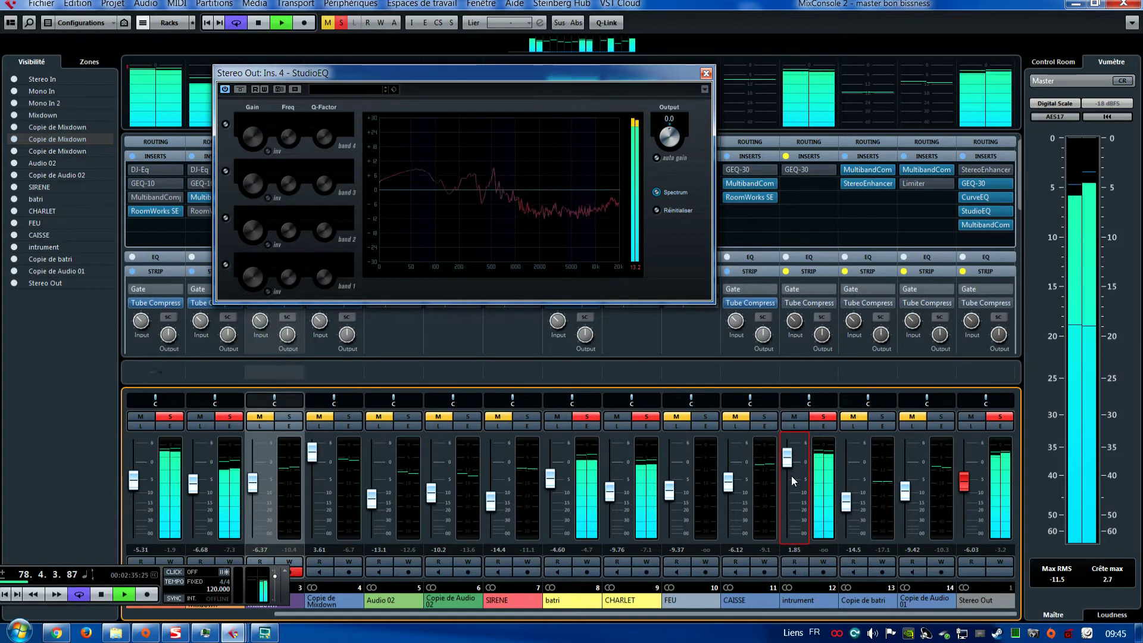
Enable the Tube Compressor in the intrument channel's strip and lower its fader to -3.95 dB.
click(783, 304)
scroll(791, 463, down, 2)
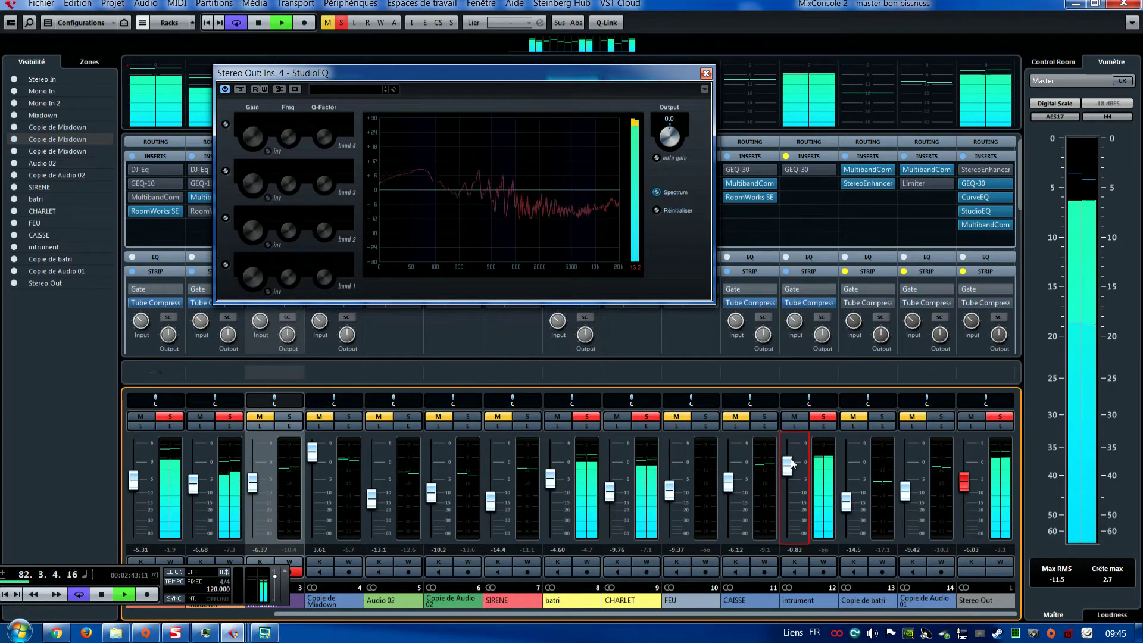
scroll(791, 458, down, 3)
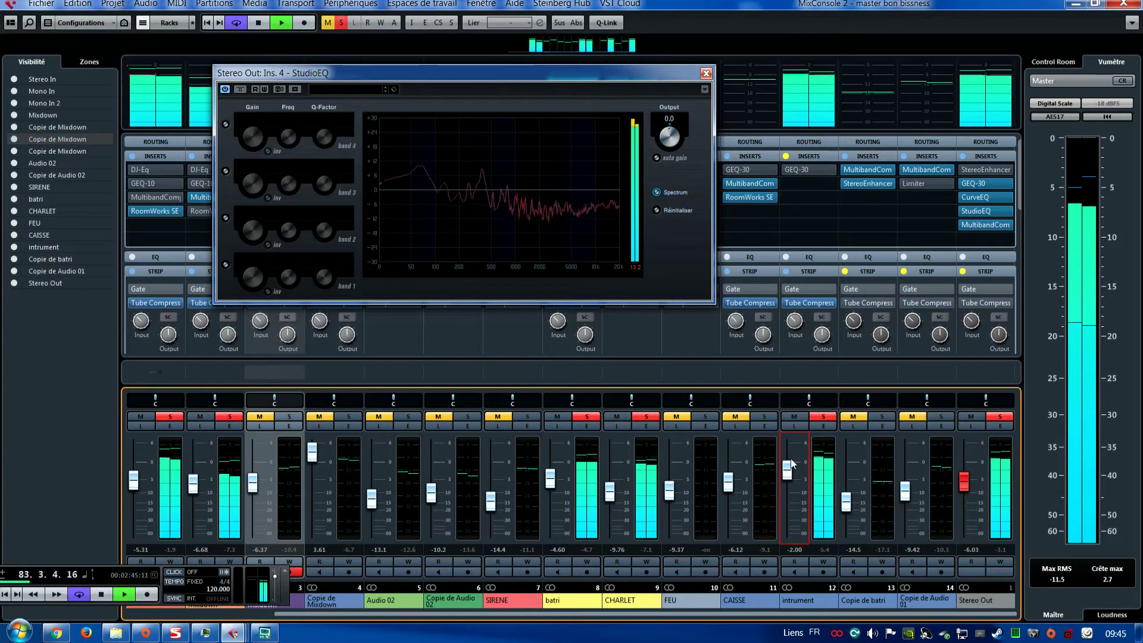
scroll(791, 458, down, 2)
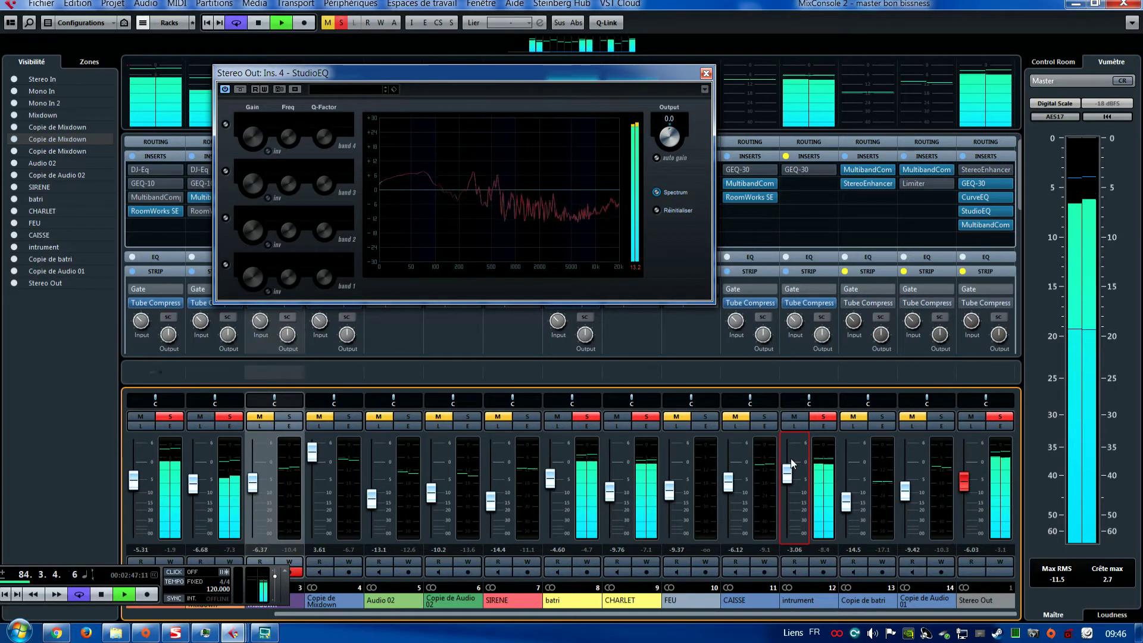
scroll(790, 458, down, 1)
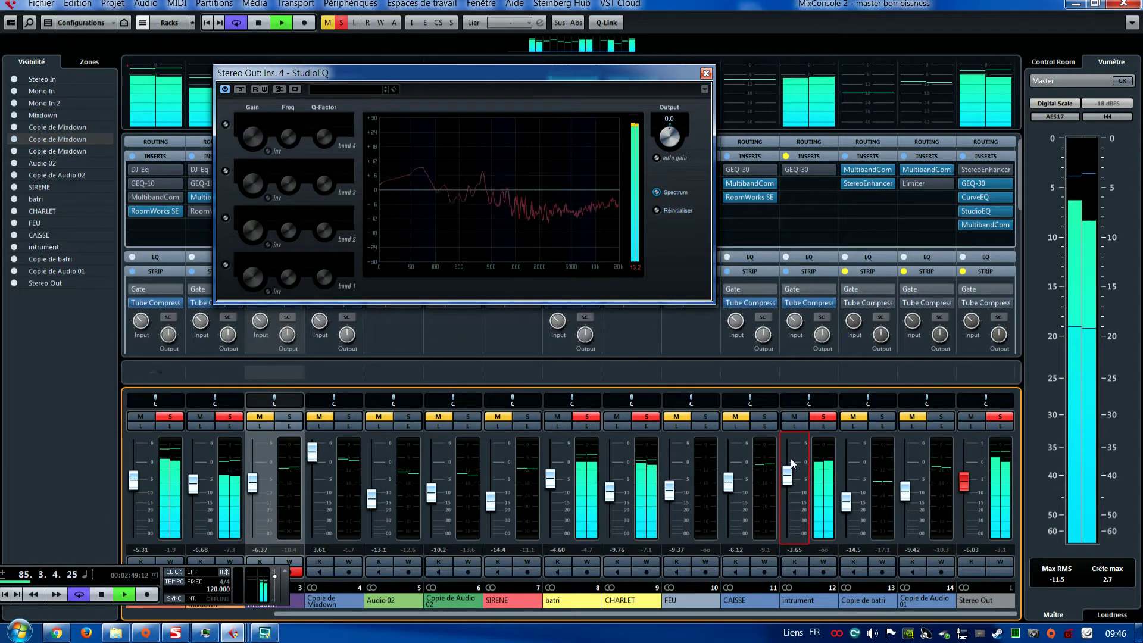
scroll(791, 458, down, 1)
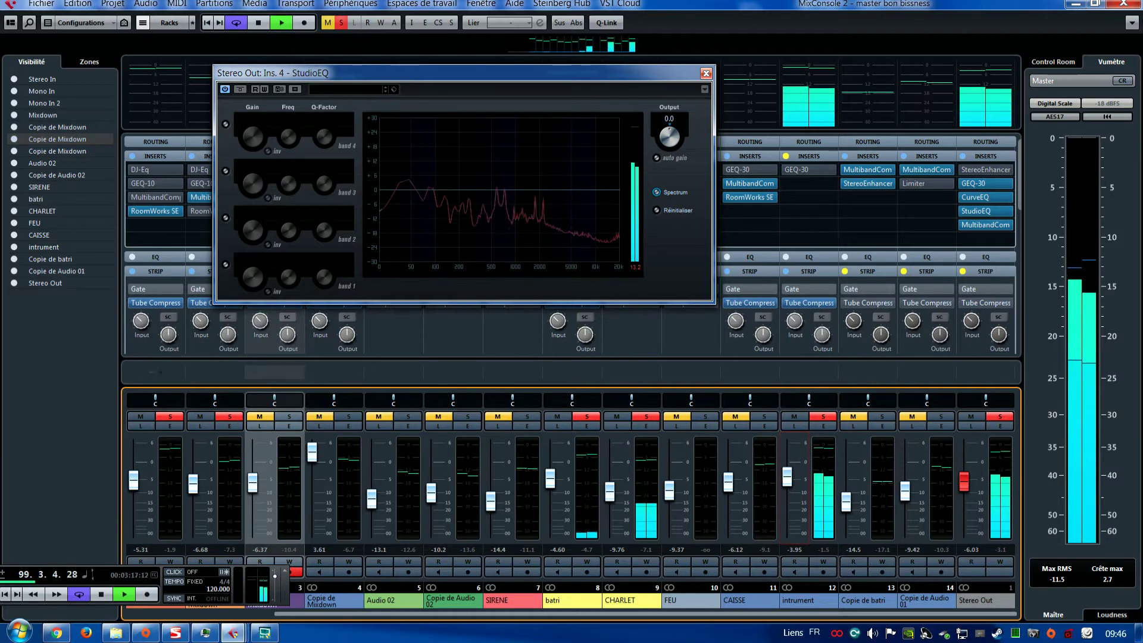
Switch to the "Project + MixConsole + Racks (HD)" workspace.
click(335, 6)
mouse_move(421, 6)
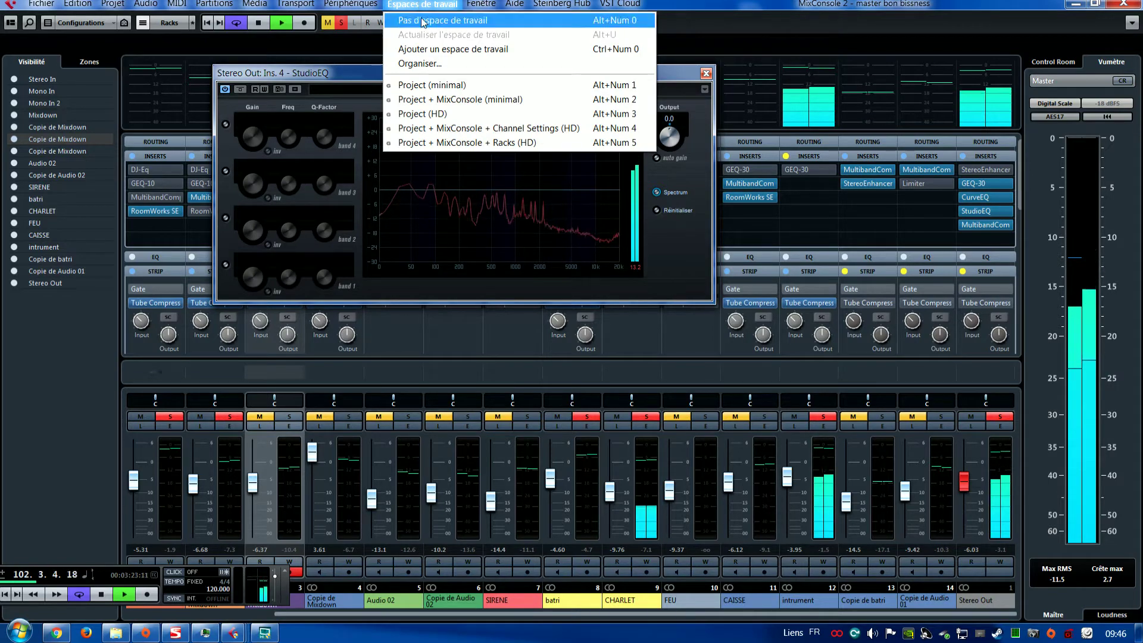
click(416, 145)
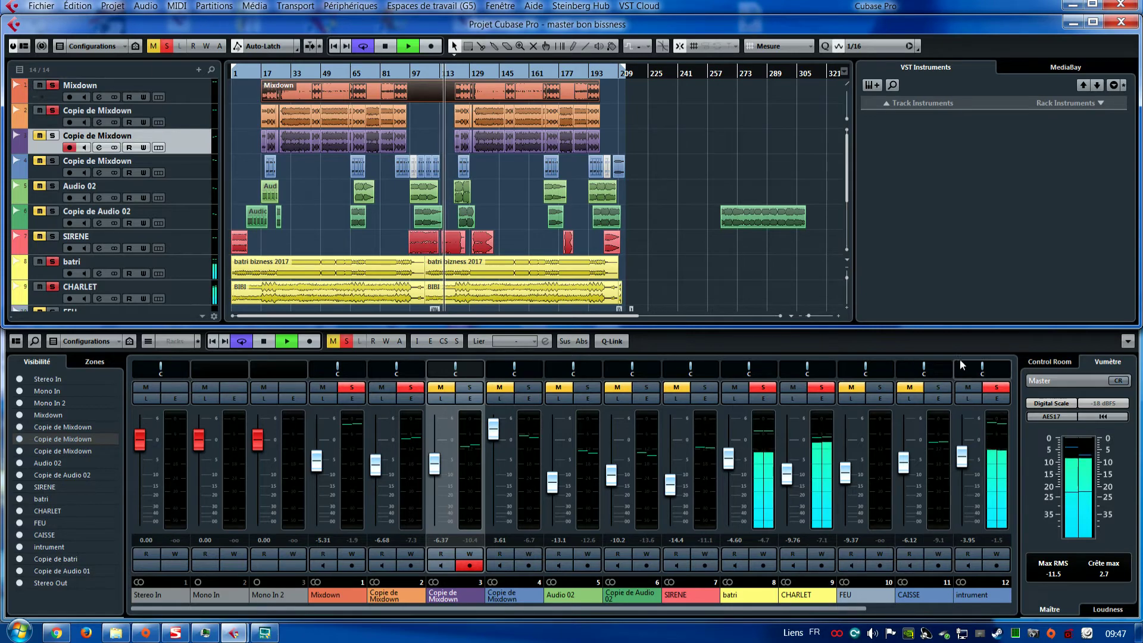
Mute the intrument channel to hear the mix without it, and bring it back into the mix.
click(963, 388)
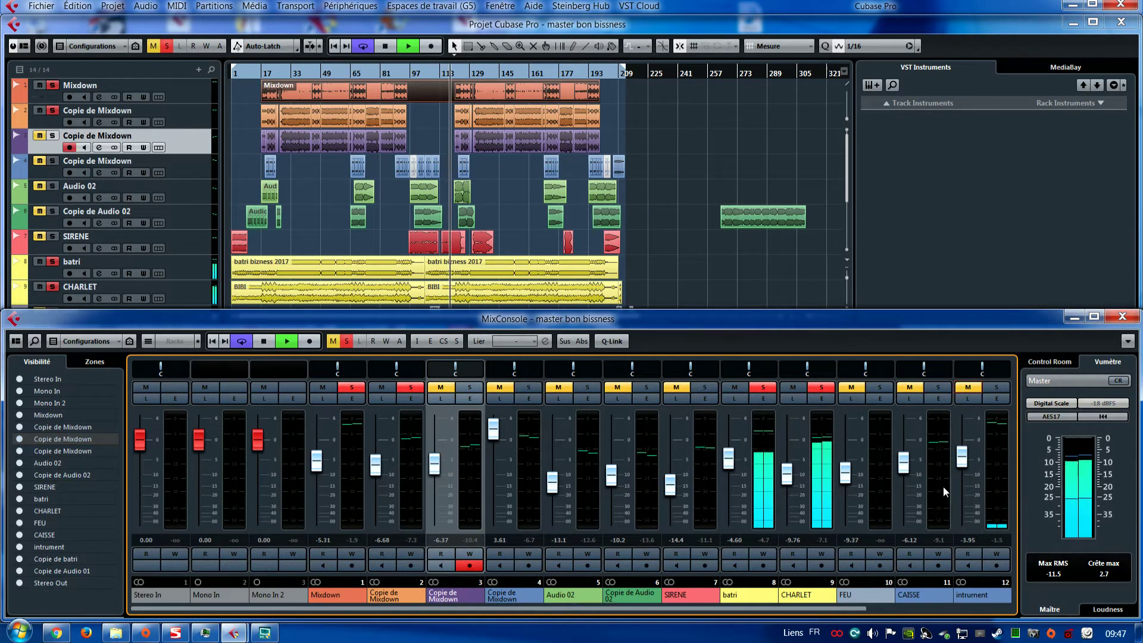
scroll(884, 612, right, 3)
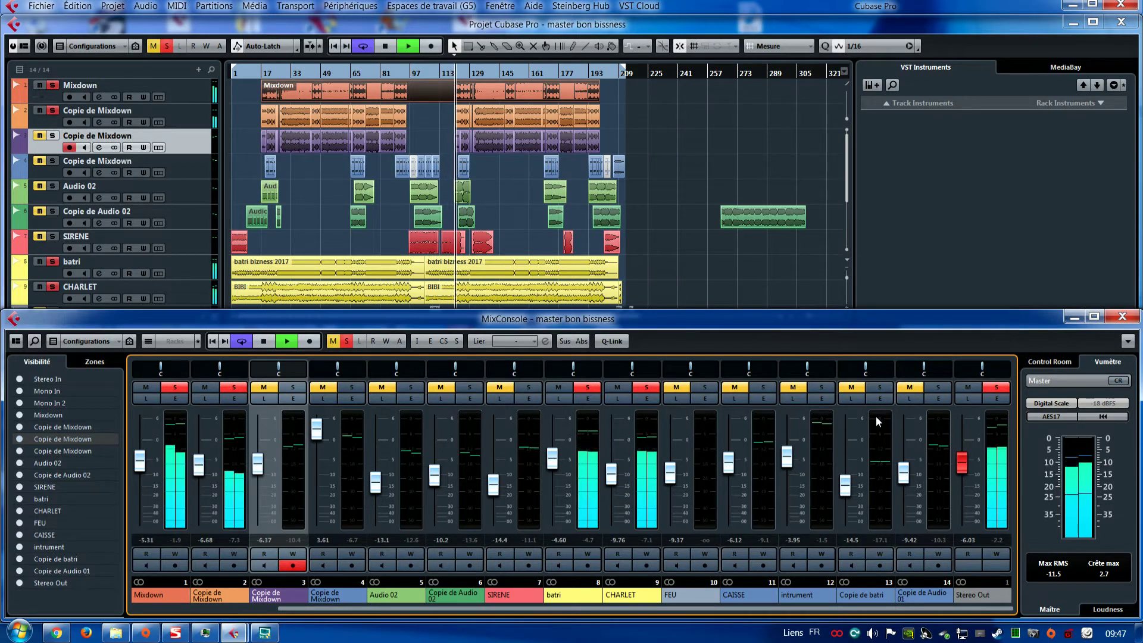
click(793, 388)
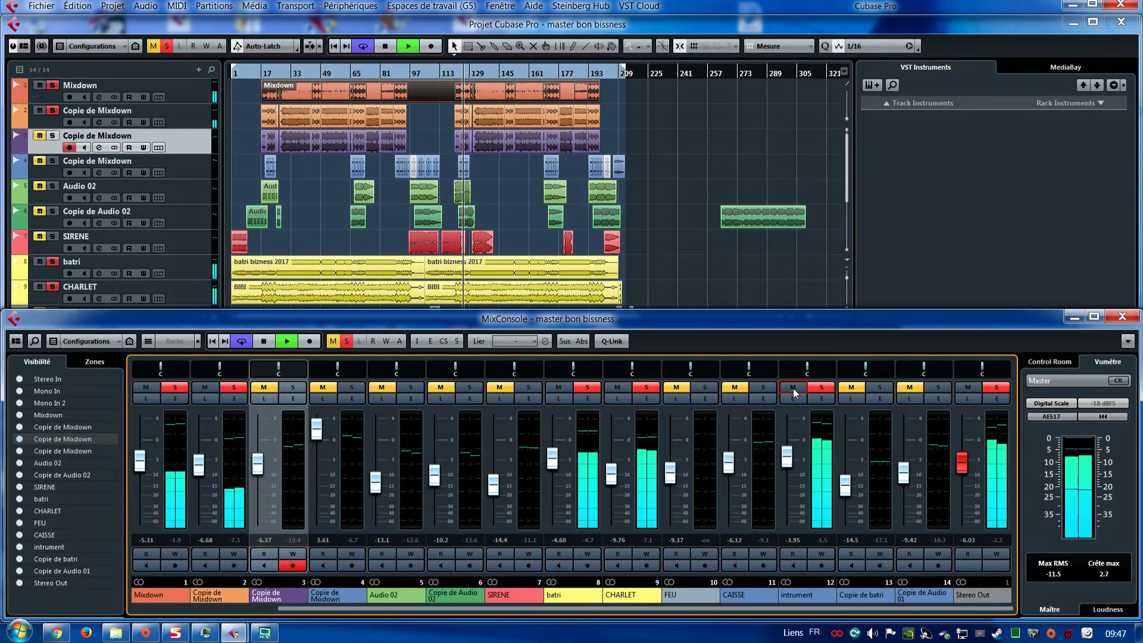
Lower the intrument channel's fader to -5.31 dB and bring the project window to the front.
drag(787, 455, 785, 457)
scroll(785, 459, down, 1)
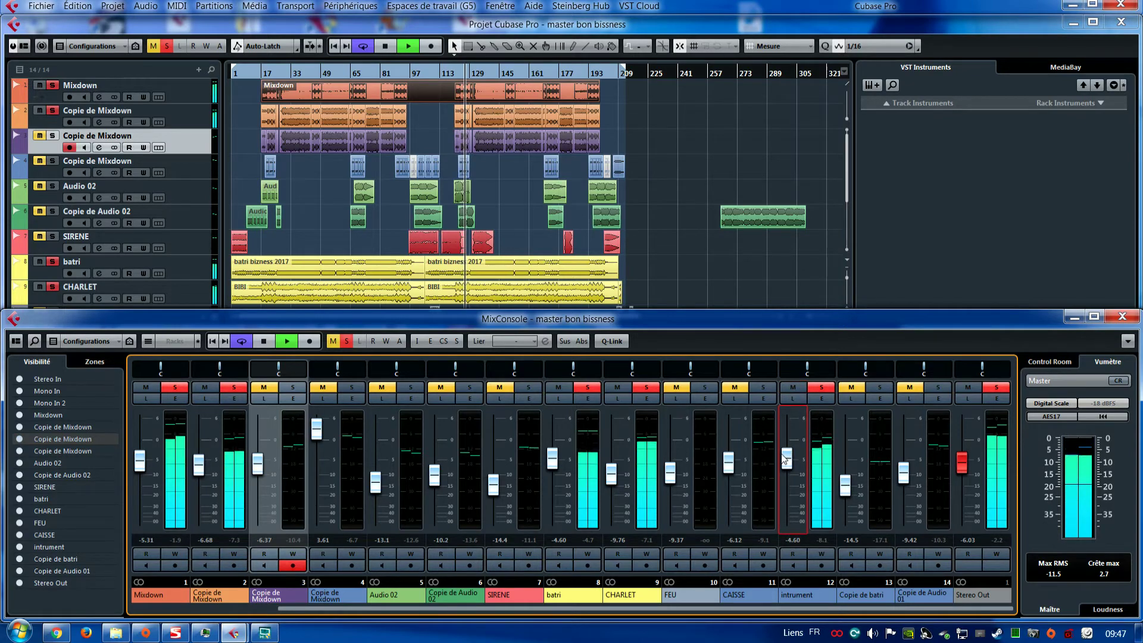
scroll(784, 458, down, 1)
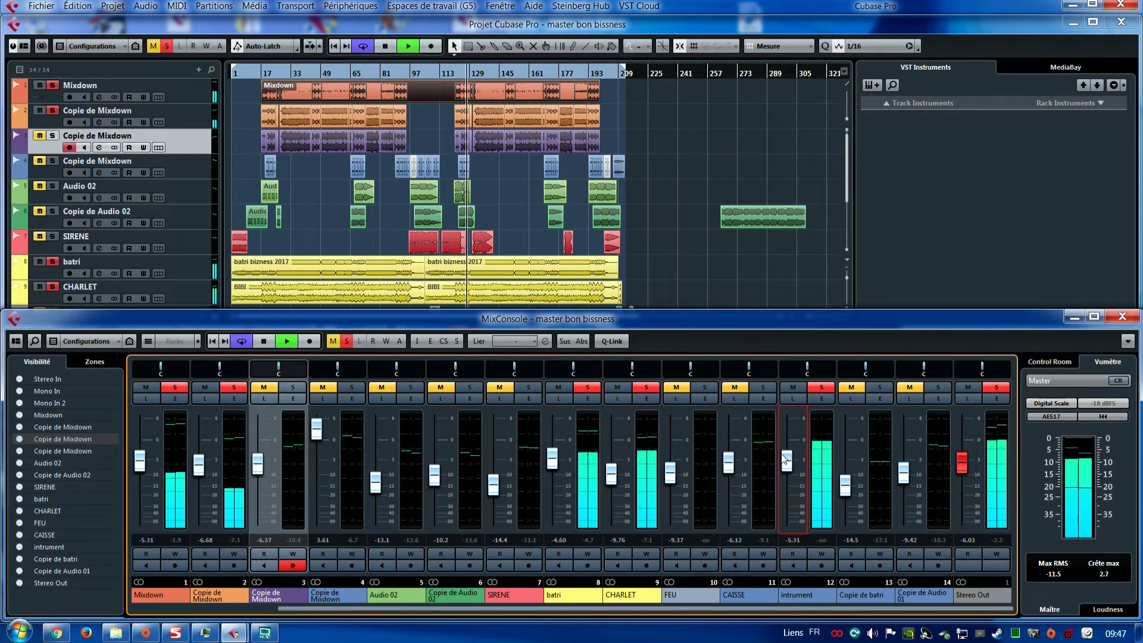
click(851, 181)
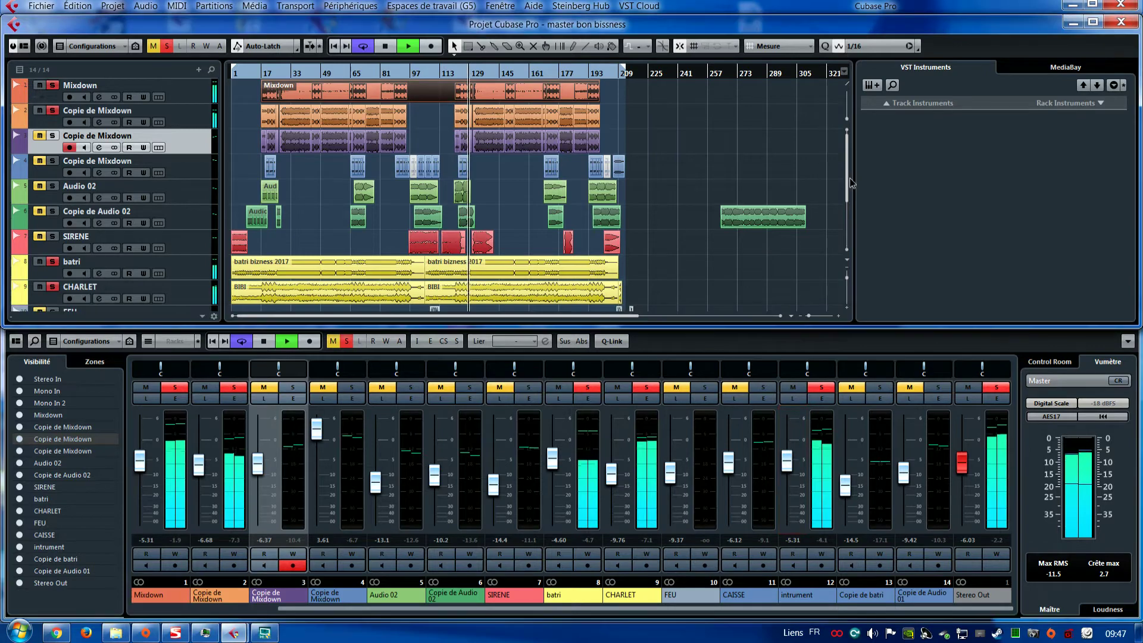